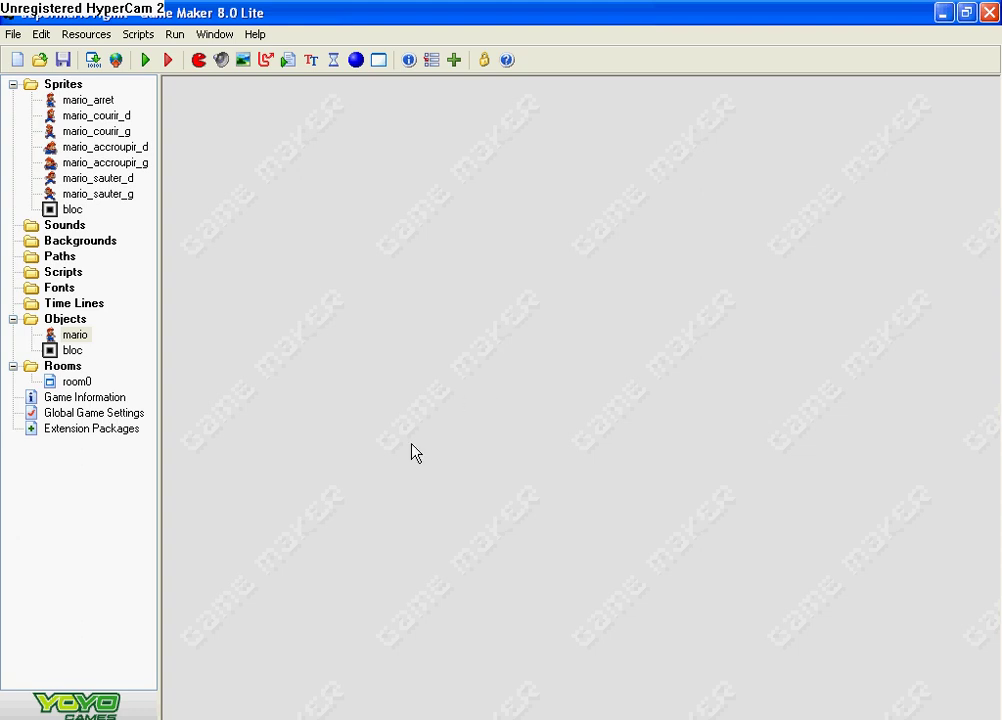
- Open the mario object and add a key press event for the Down arrow
{"action": "left_click", "coordinate": [936, 712]}
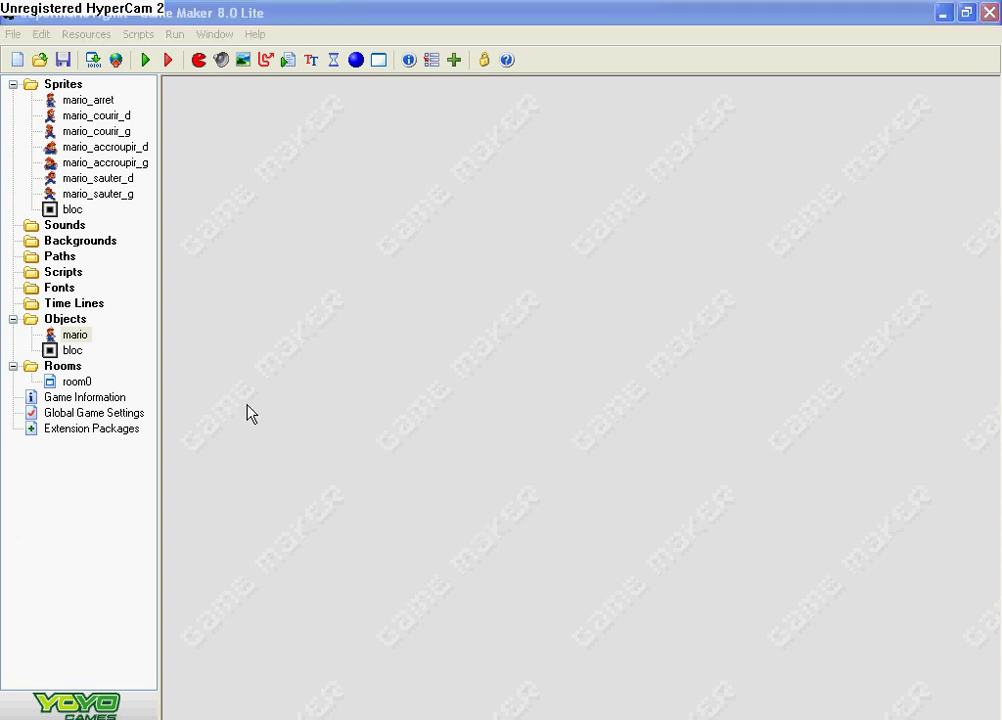
{"action": "double_click", "coordinate": [74, 338]}
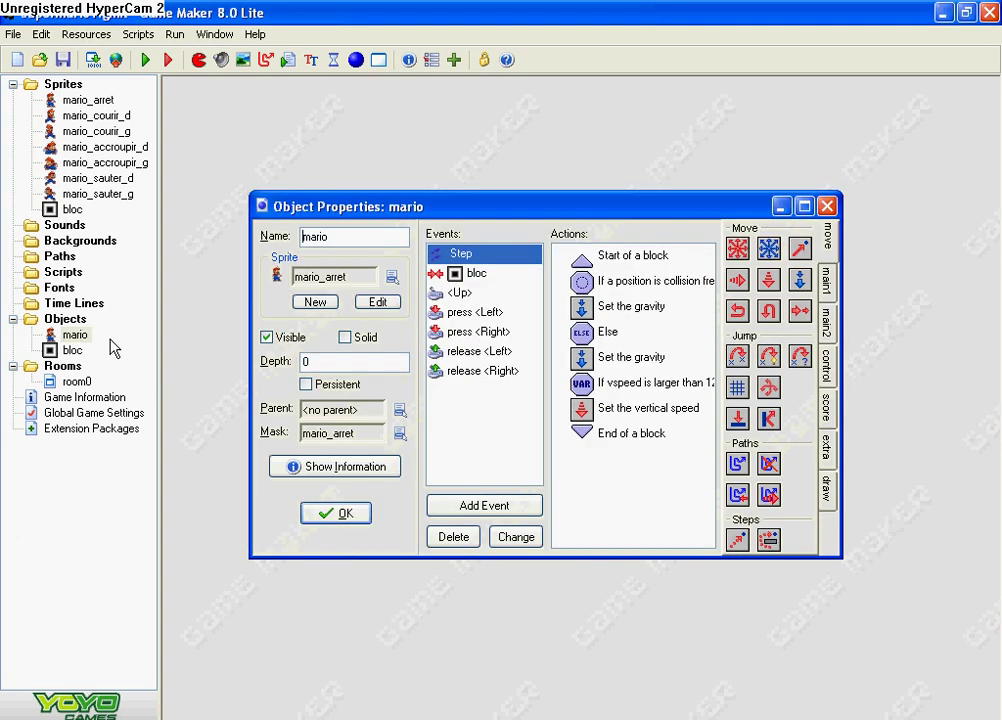
{"action": "left_click", "coordinate": [505, 510]}
{"action": "left_click", "coordinate": [554, 386]}
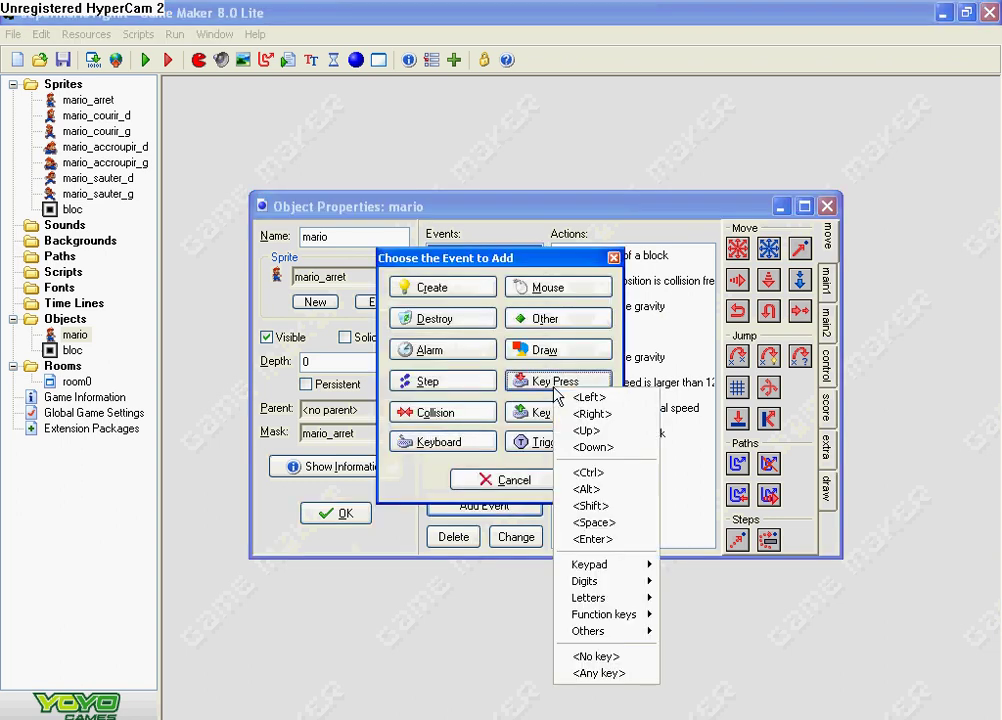
{"action": "left_click", "coordinate": [590, 448]}
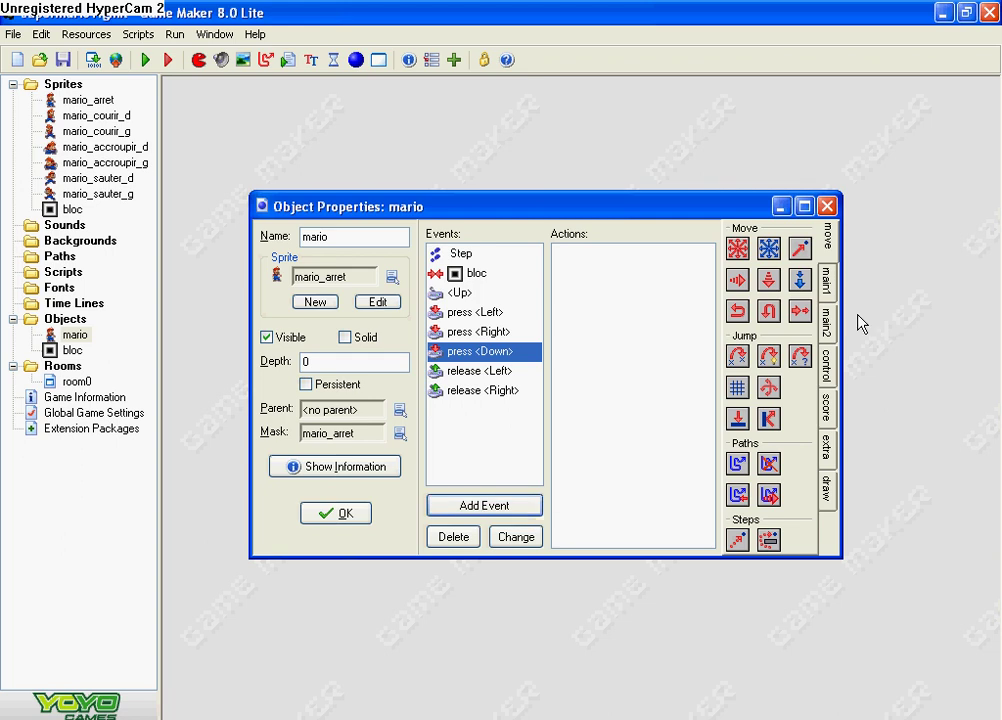
- Add a Test Variable action to the Down press event checking that sprite_index is equal to mario_courir_d
{"action": "left_click", "coordinate": [827, 368]}
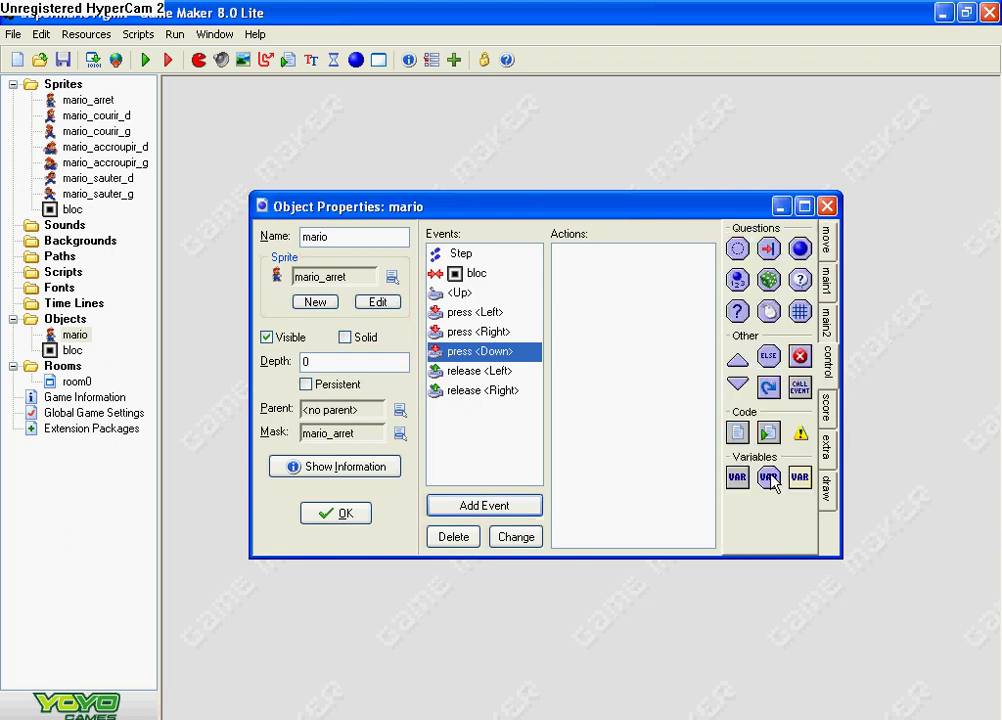
{"action": "left_click_drag", "start_coordinate": [771, 481], "coordinate": [581, 268]}
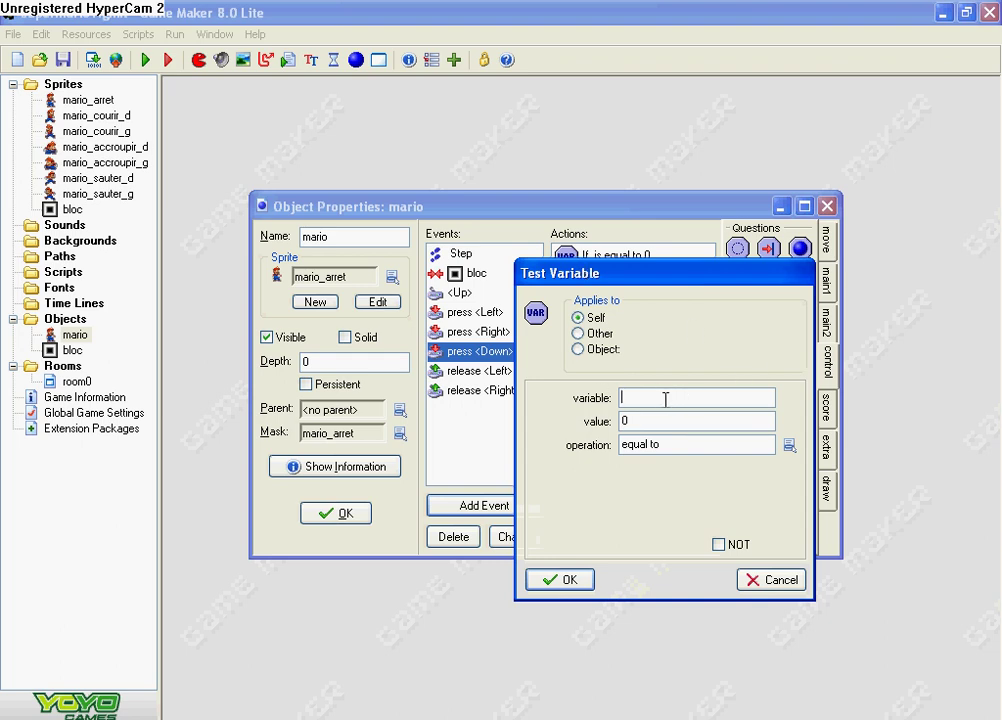
{"action": "type", "text": "sprite_index"}
{"action": "double_click", "coordinate": [636, 420]}
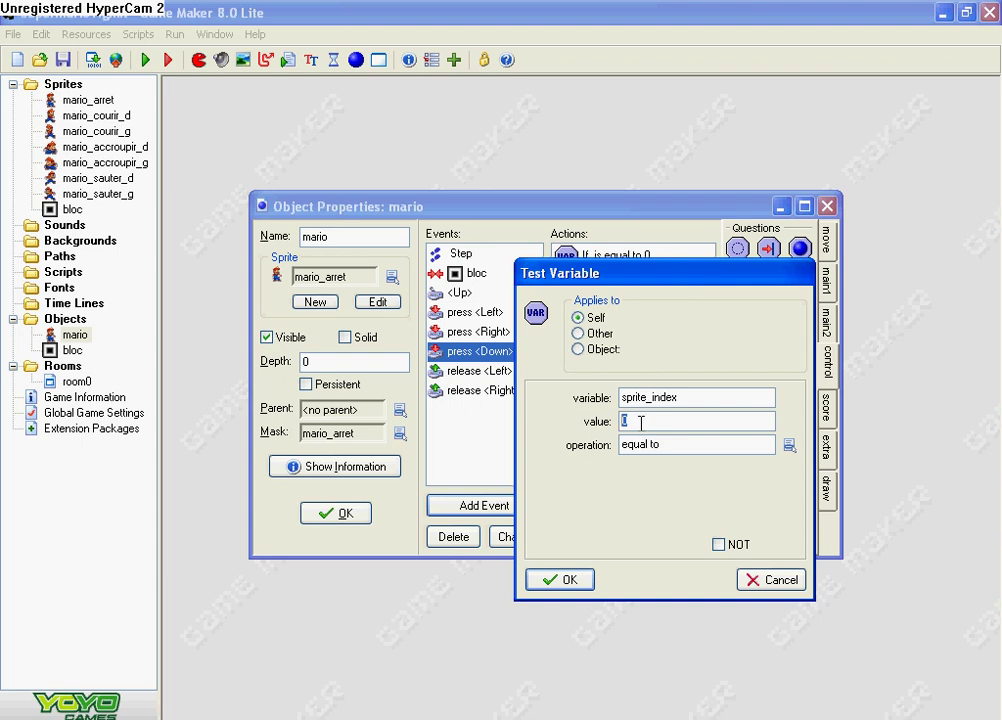
{"action": "type", "text": "mario_cour"}
{"action": "type", "text": "ir_d"}
{"action": "left_click", "coordinate": [566, 580]}
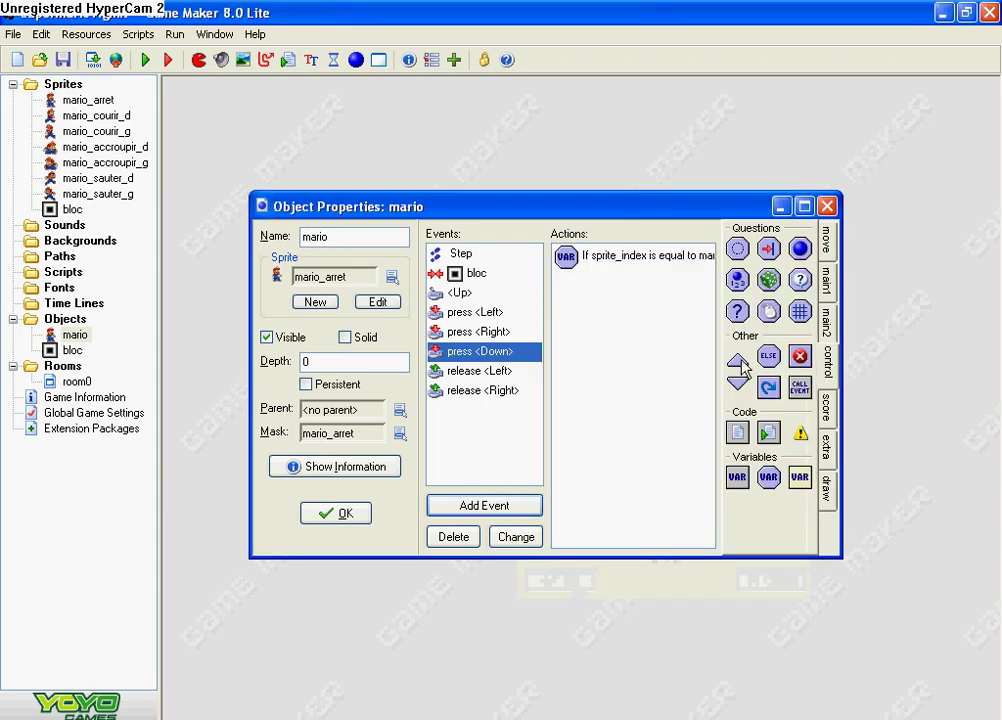
- Below the mario_courir_d test, add a start and end block containing a Change Sprite action to mario_accroupir_d
{"action": "left_click_drag", "start_coordinate": [736, 361], "coordinate": [612, 310]}
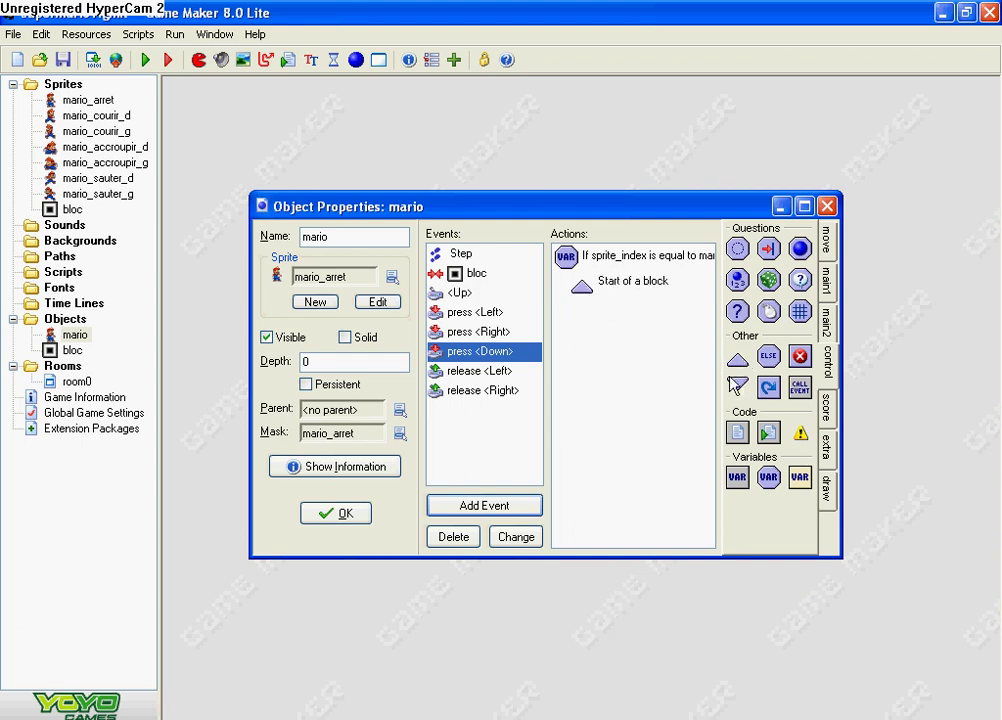
{"action": "left_click_drag", "start_coordinate": [737, 384], "coordinate": [590, 340]}
{"action": "left_click", "coordinate": [827, 285]}
{"action": "left_click_drag", "start_coordinate": [740, 316], "coordinate": [595, 302]}
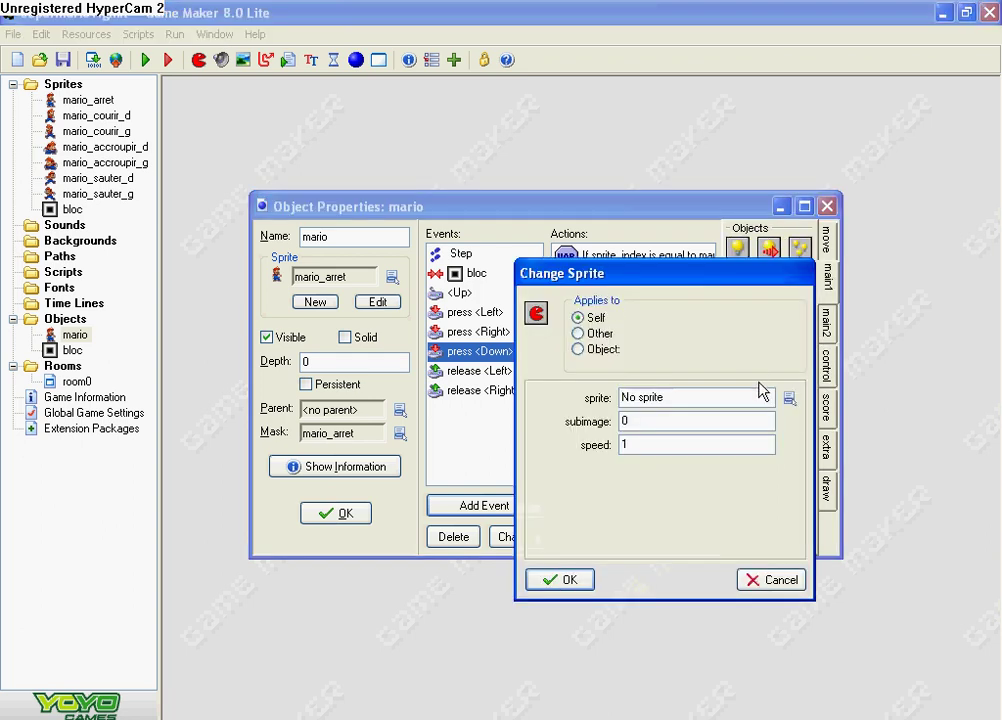
{"action": "left_click", "coordinate": [789, 398]}
{"action": "left_click", "coordinate": [835, 486]}
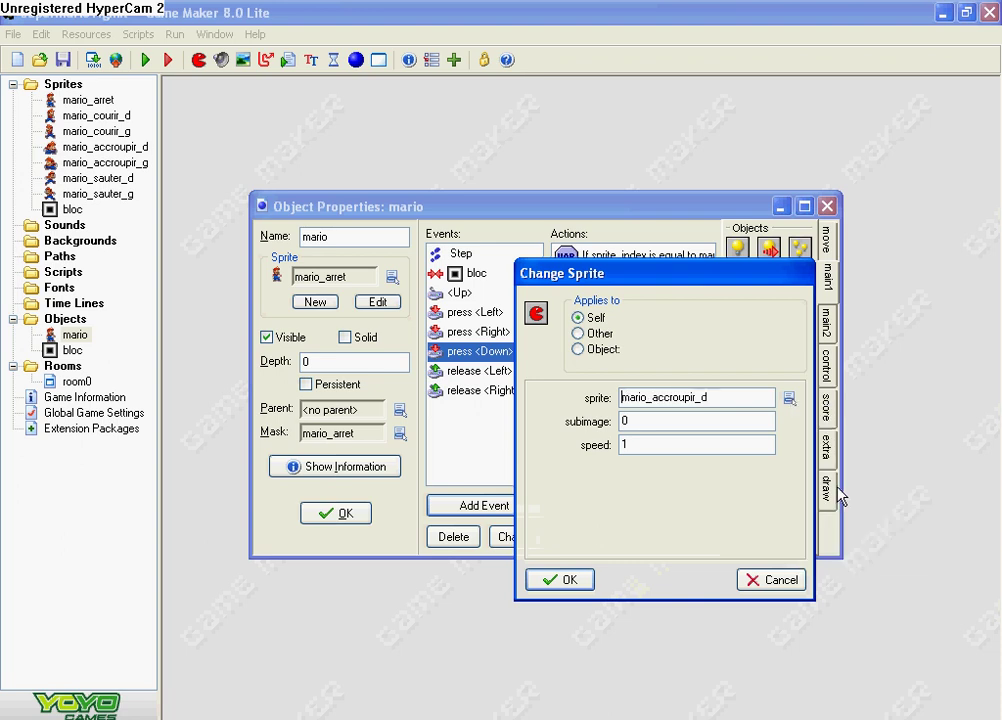
{"action": "left_click", "coordinate": [562, 580]}
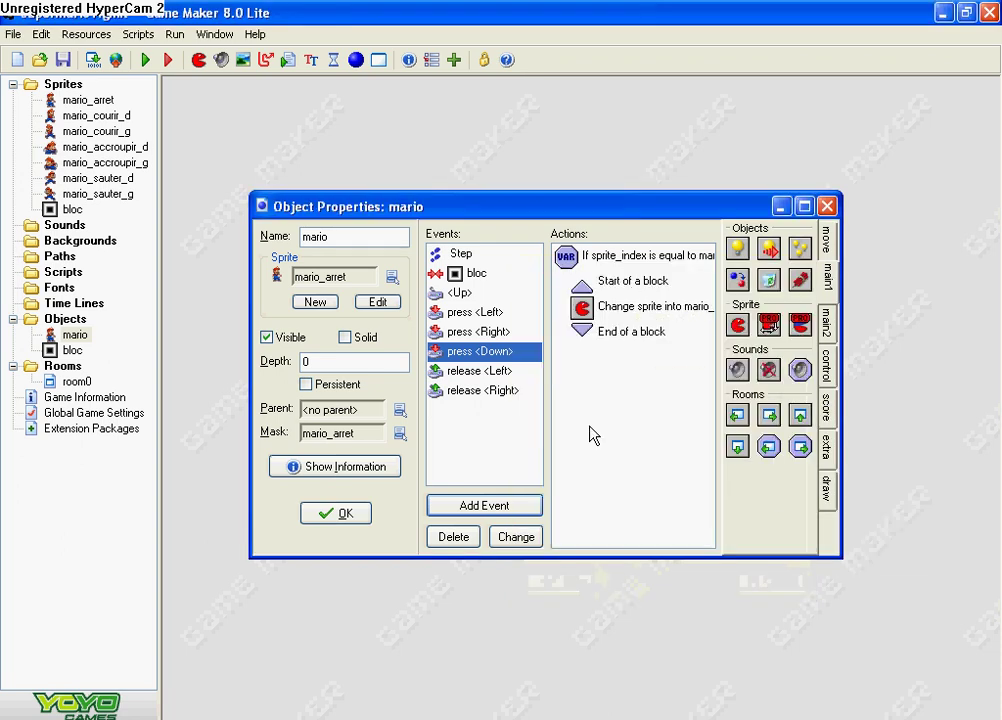
- Add a second Test Variable action to the Down press event checking that sprite_index is equal to mario_courir_g
{"action": "left_click", "coordinate": [828, 376]}
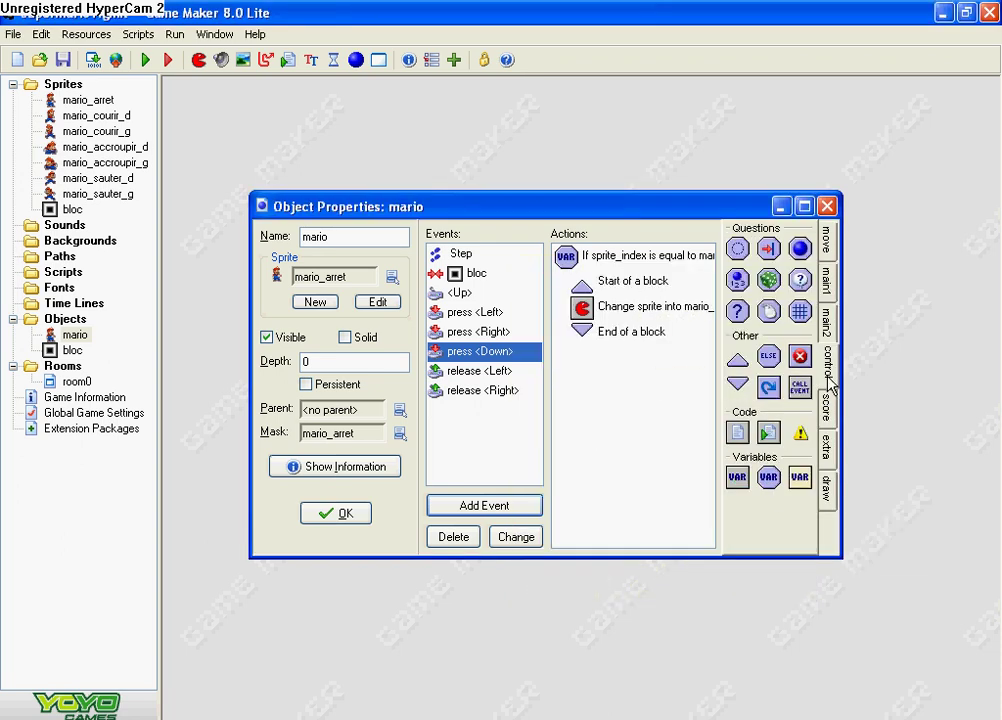
{"action": "left_click_drag", "start_coordinate": [770, 477], "coordinate": [577, 373]}
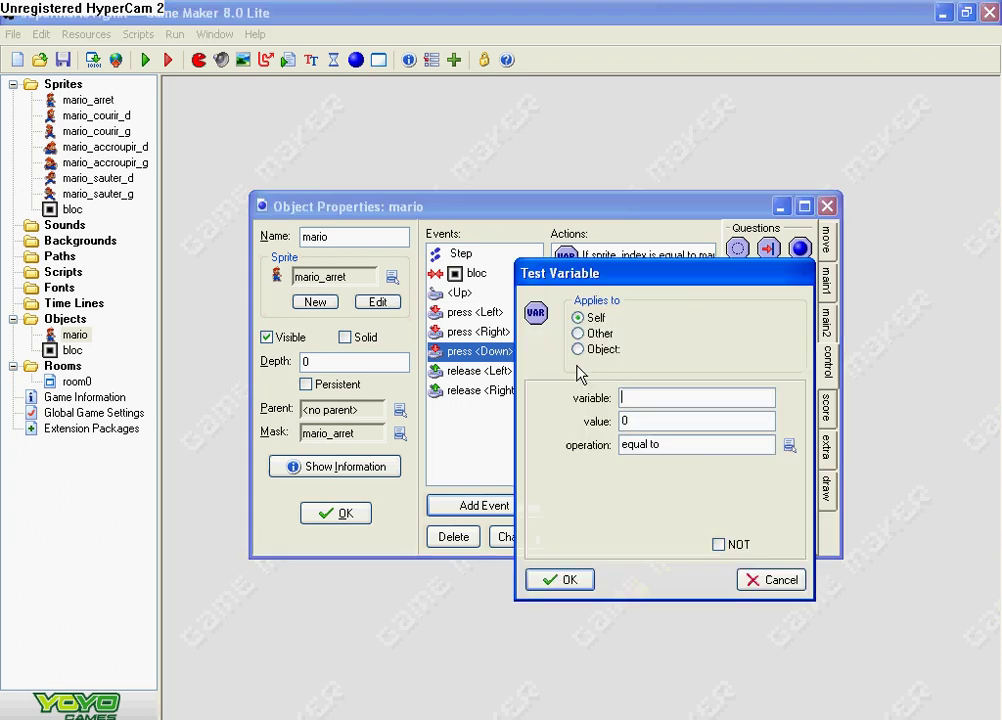
{"action": "type", "text": "inde"}
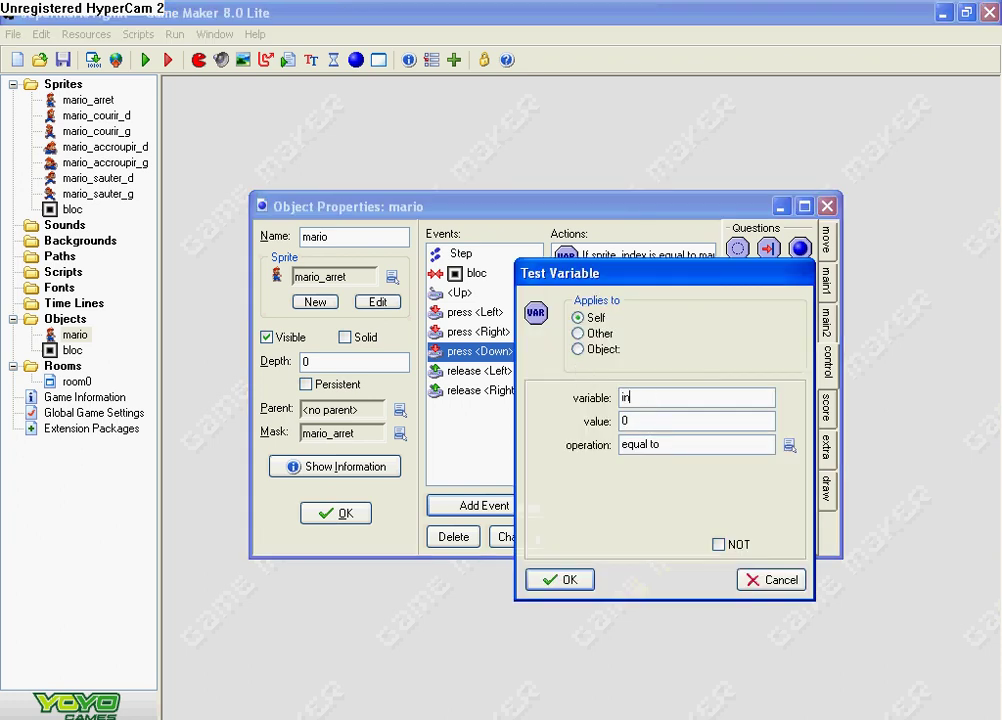
{"action": "key", "text": "BackSpace"}
{"action": "key", "text": "BackSpace"}
{"action": "key", "text": "BackSpace"}
{"action": "key", "text": "BackSpace"}
{"action": "type", "text": "sprite_index"}
{"action": "key", "text": "Tab"}
{"action": "type", "text": "mario_courir_g"}
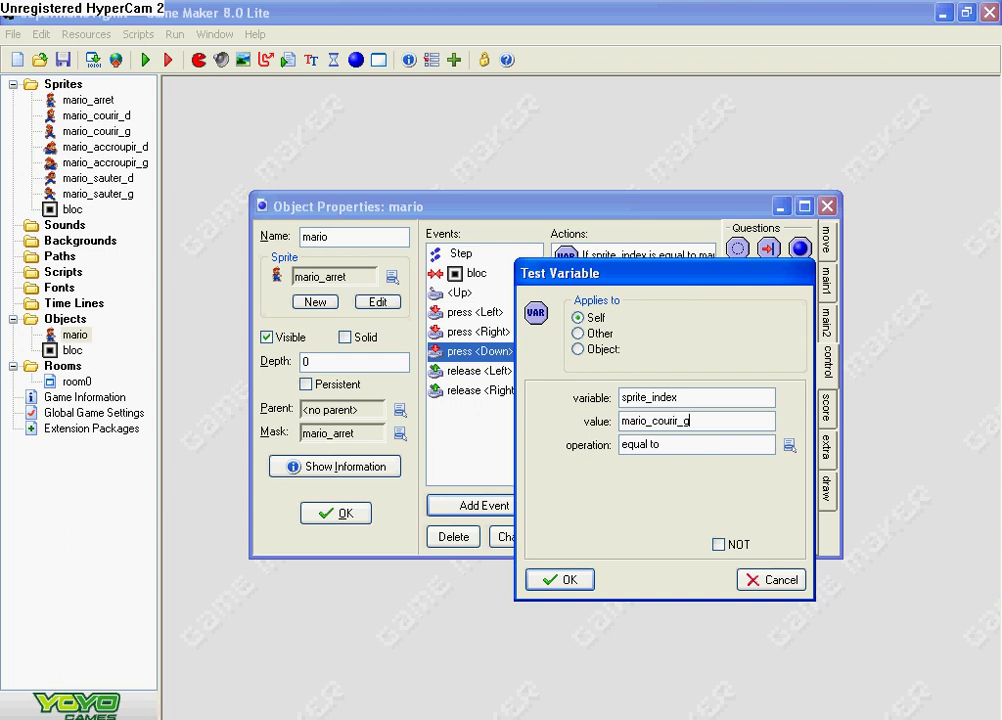
{"action": "left_click", "coordinate": [562, 580]}
- Below the mario_courir_g test, add a start and end block containing a Change Sprite action to mario_accroupir_g
{"action": "left_click_drag", "start_coordinate": [737, 360], "coordinate": [620, 400]}
{"action": "left_click_drag", "start_coordinate": [737, 384], "coordinate": [615, 425]}
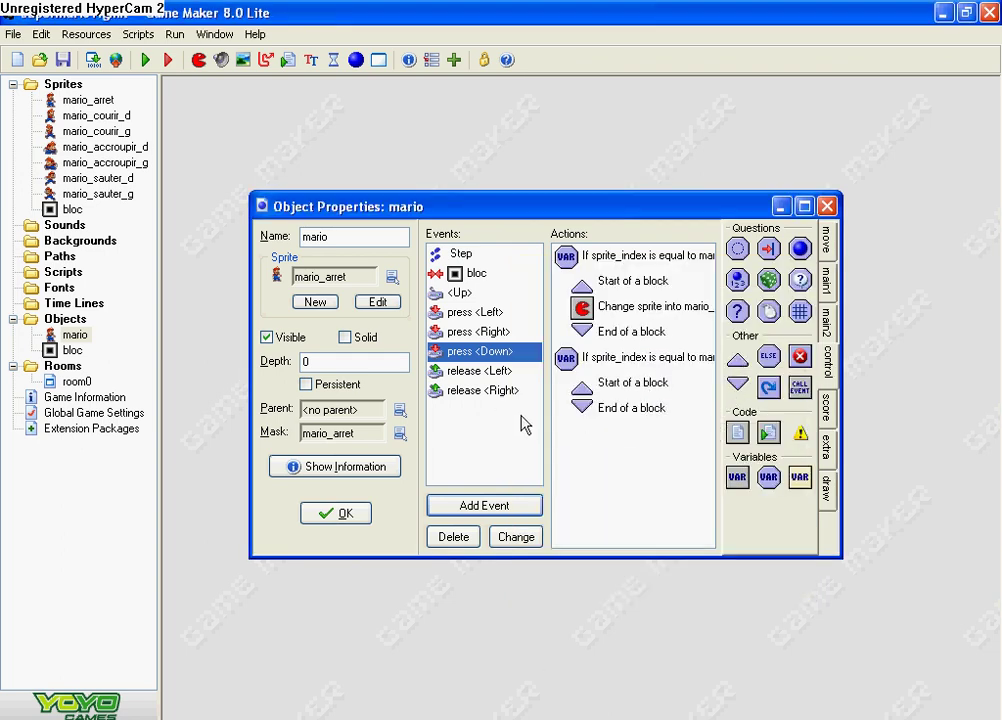
{"action": "left_click", "coordinate": [827, 278]}
{"action": "left_click_drag", "start_coordinate": [737, 324], "coordinate": [610, 396]}
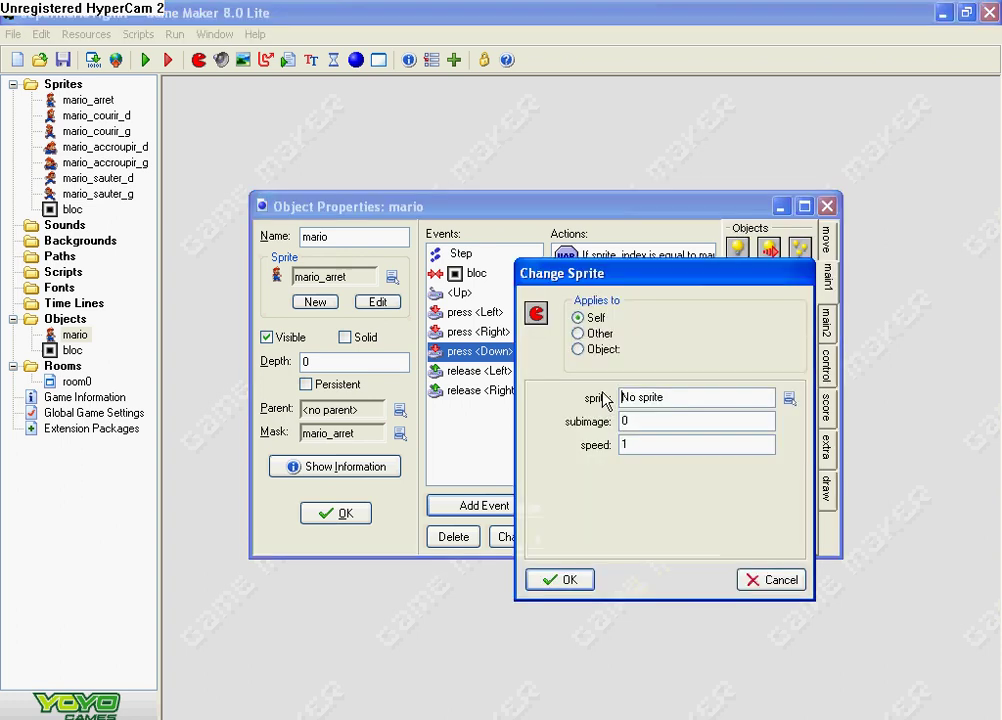
{"action": "left_click", "coordinate": [789, 397]}
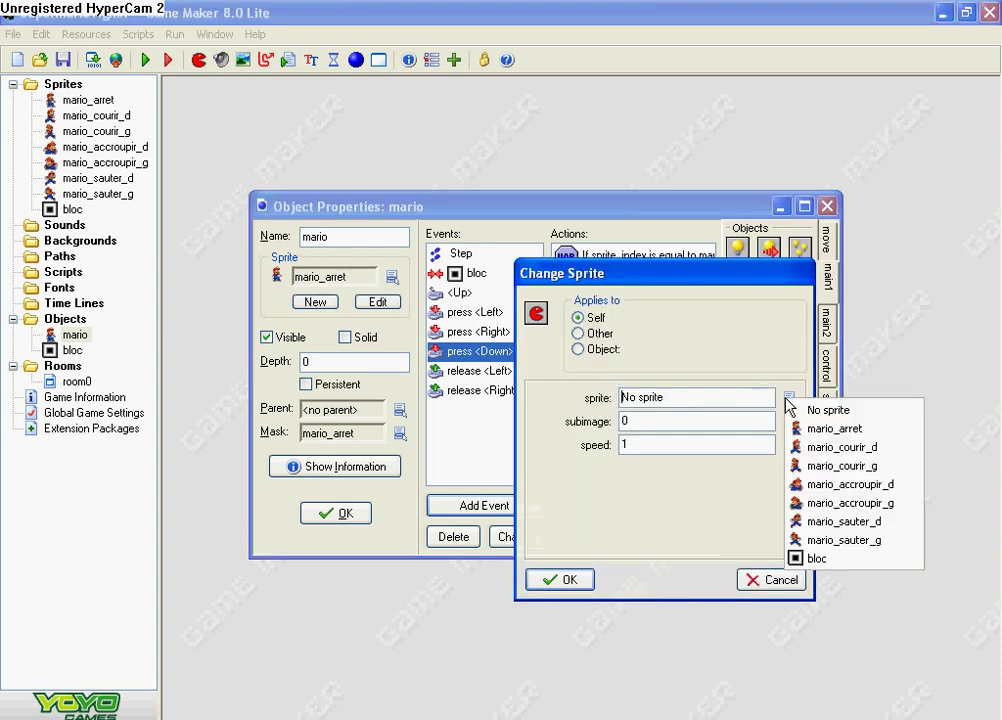
{"action": "left_click", "coordinate": [895, 503]}
{"action": "left_click", "coordinate": [562, 580]}
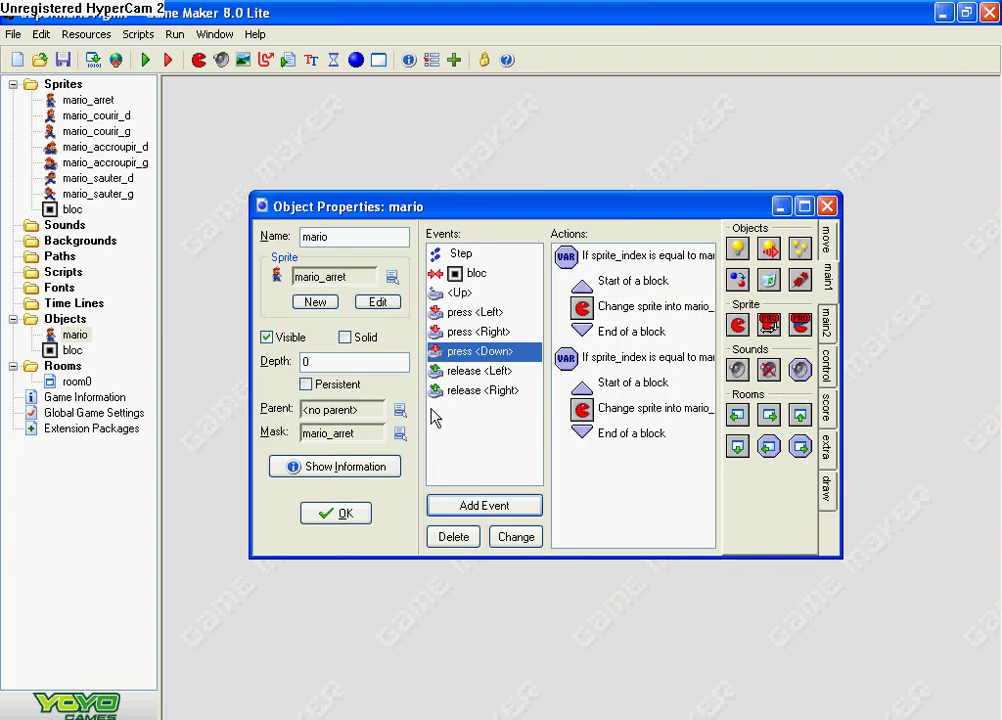
- Add a key release event for the Down arrow to the mario object
{"action": "left_click", "coordinate": [515, 510]}
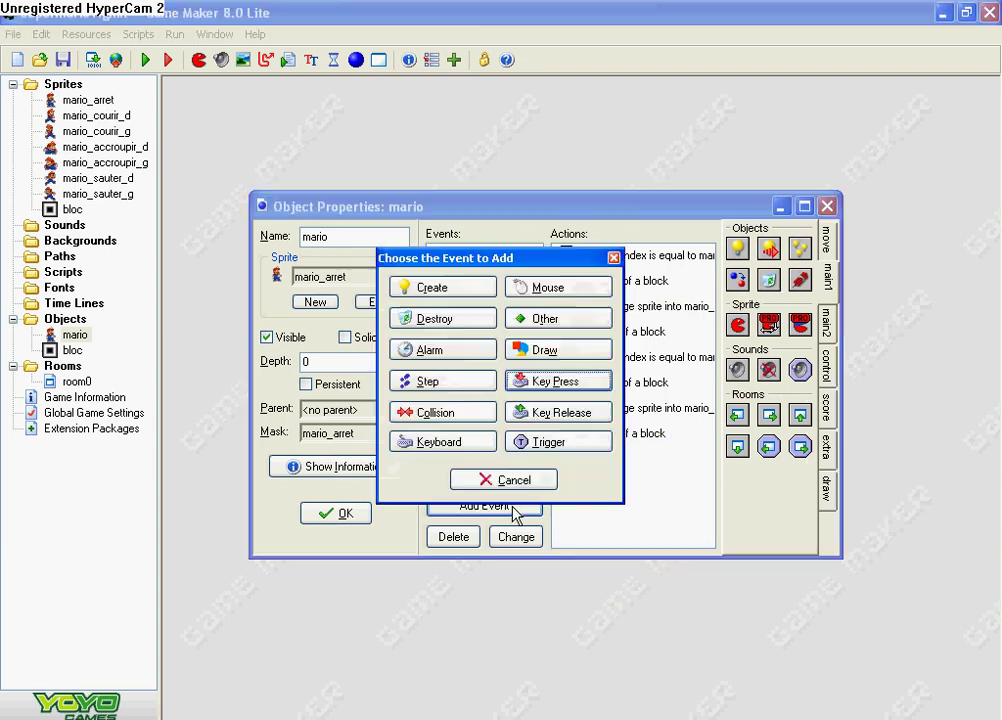
{"action": "left_click", "coordinate": [545, 413]}
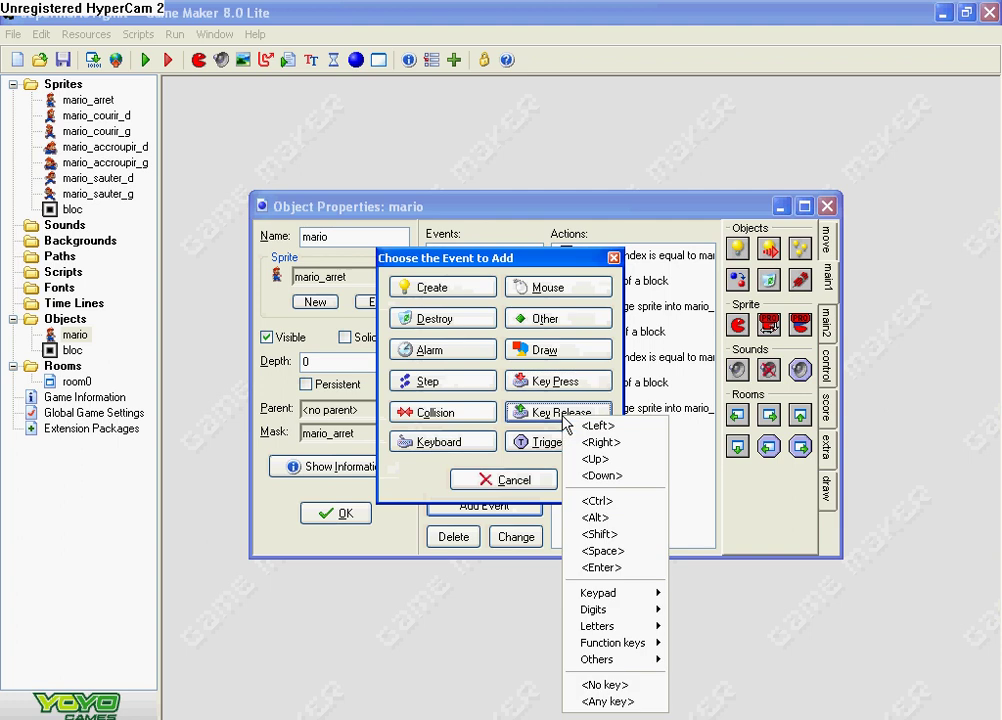
{"action": "left_click", "coordinate": [602, 477]}
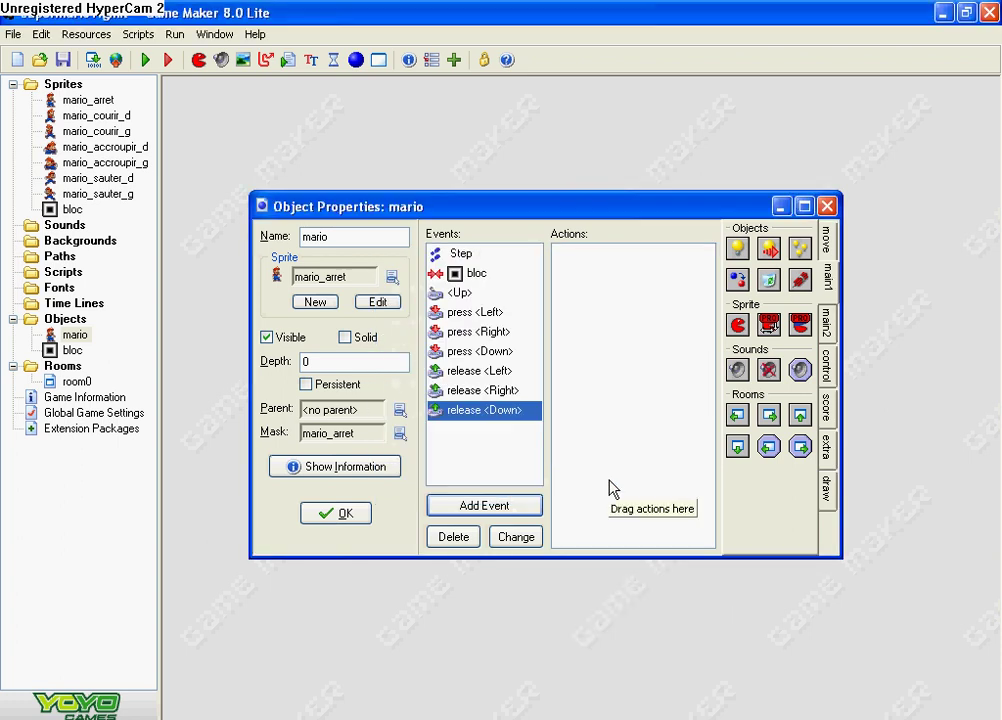
- Add a Test Variable action to the Down release event checking that sprite_index is equal to mario_accroupir_d
{"action": "left_click", "coordinate": [826, 407]}
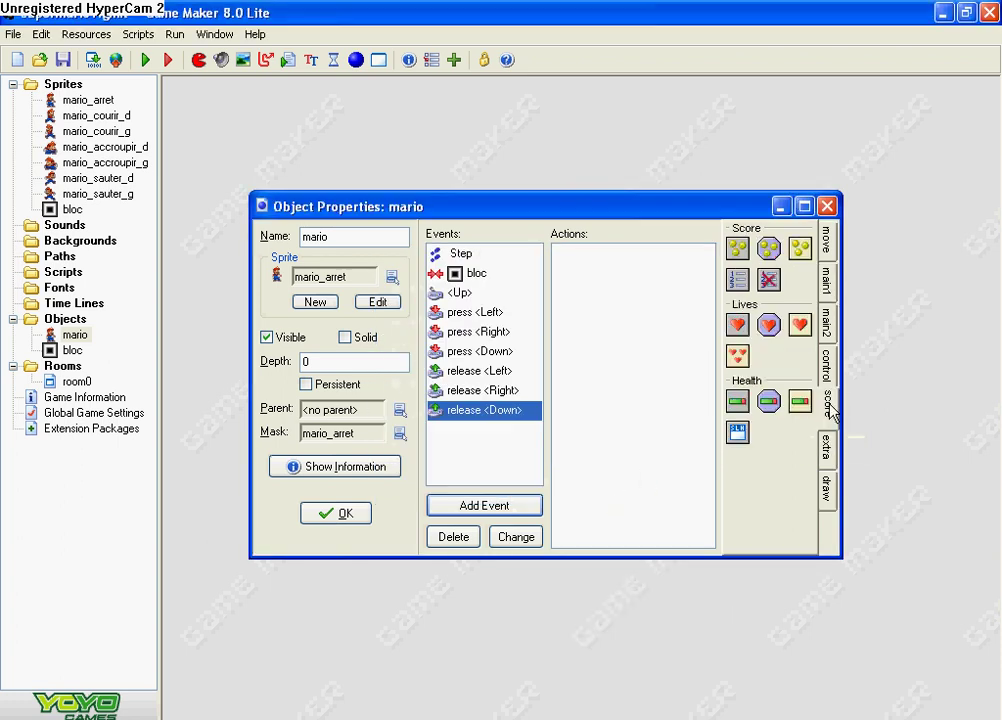
{"action": "left_click", "coordinate": [830, 372]}
{"action": "left_click_drag", "start_coordinate": [768, 477], "coordinate": [577, 268]}
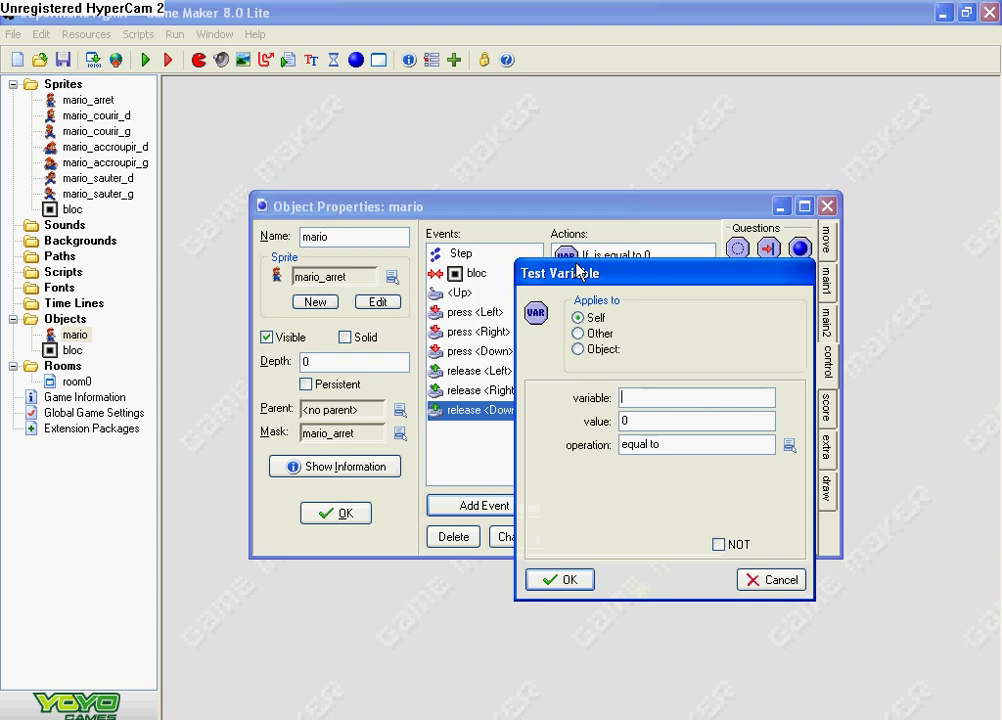
{"action": "left_click", "coordinate": [677, 392]}
{"action": "type", "text": "sprite_indes"}
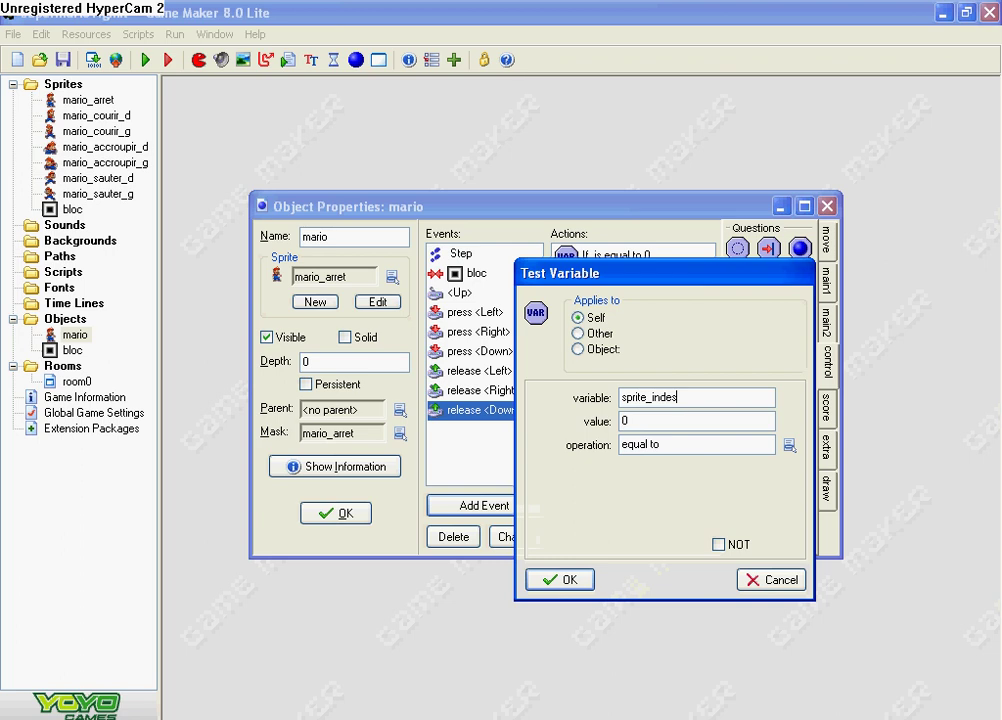
{"action": "key", "text": "BackSpace"}
{"action": "type", "text": "x"}
{"action": "key", "text": "Tab"}
{"action": "type", "text": "mario_"}
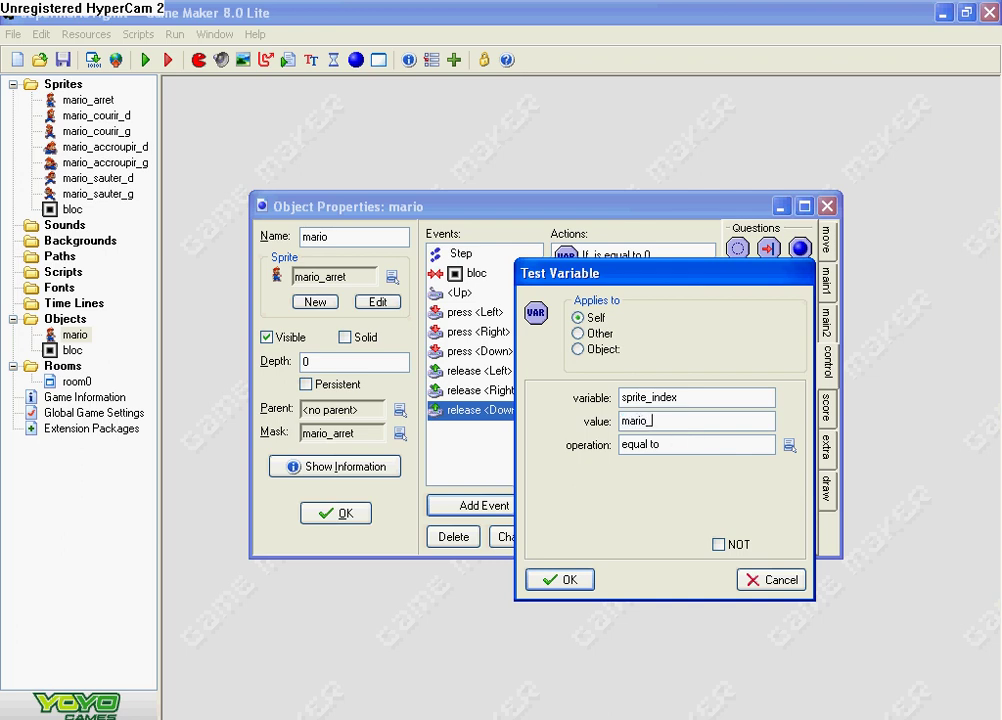
{"action": "type", "text": "accroupir_d"}
{"action": "left_click", "coordinate": [563, 579]}
- Below the mario_accroupir_d test, add a start and end block containing a Change Sprite action to mario_courir_d
{"action": "left_click_drag", "start_coordinate": [737, 360], "coordinate": [650, 330]}
{"action": "left_click", "coordinate": [826, 280]}
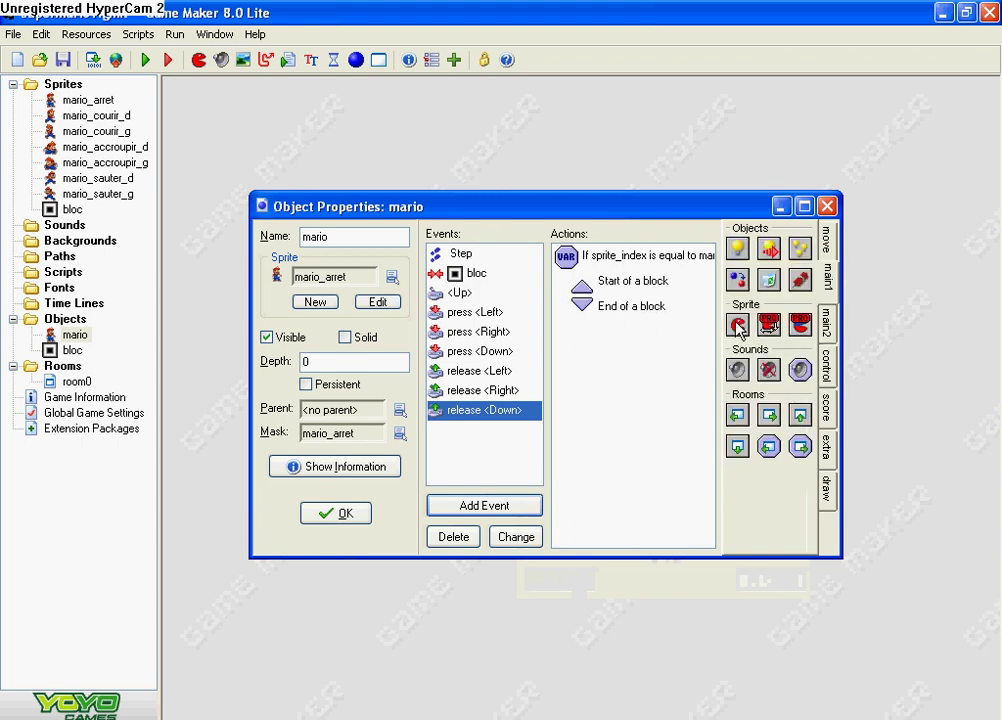
{"action": "left_click_drag", "start_coordinate": [737, 323], "coordinate": [606, 302]}
{"action": "left_click", "coordinate": [789, 398]}
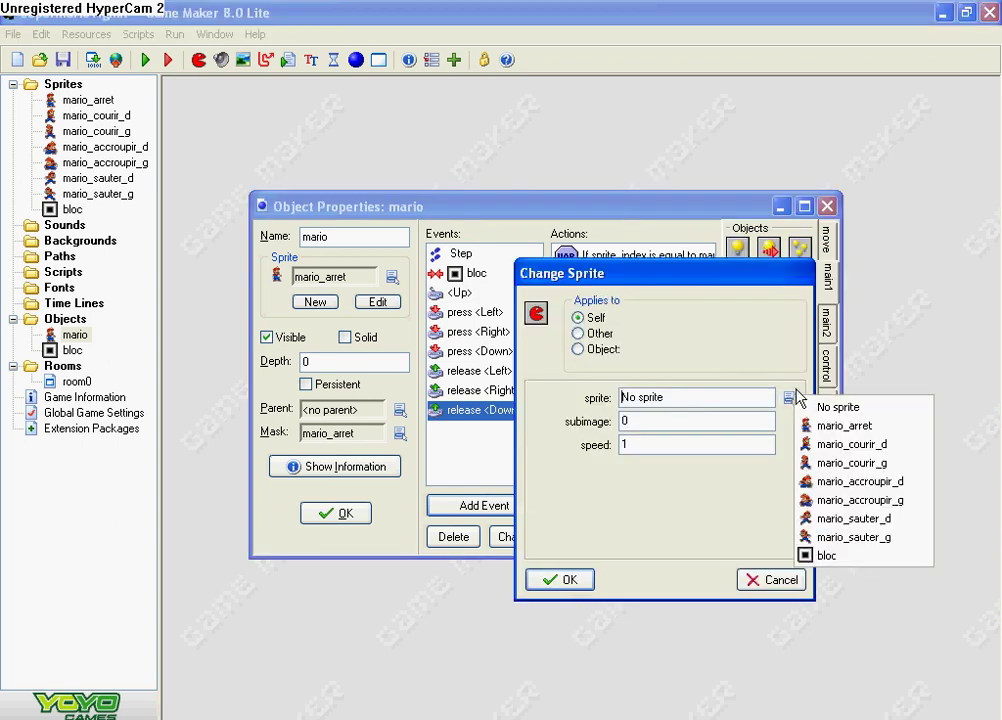
{"action": "left_click", "coordinate": [885, 446]}
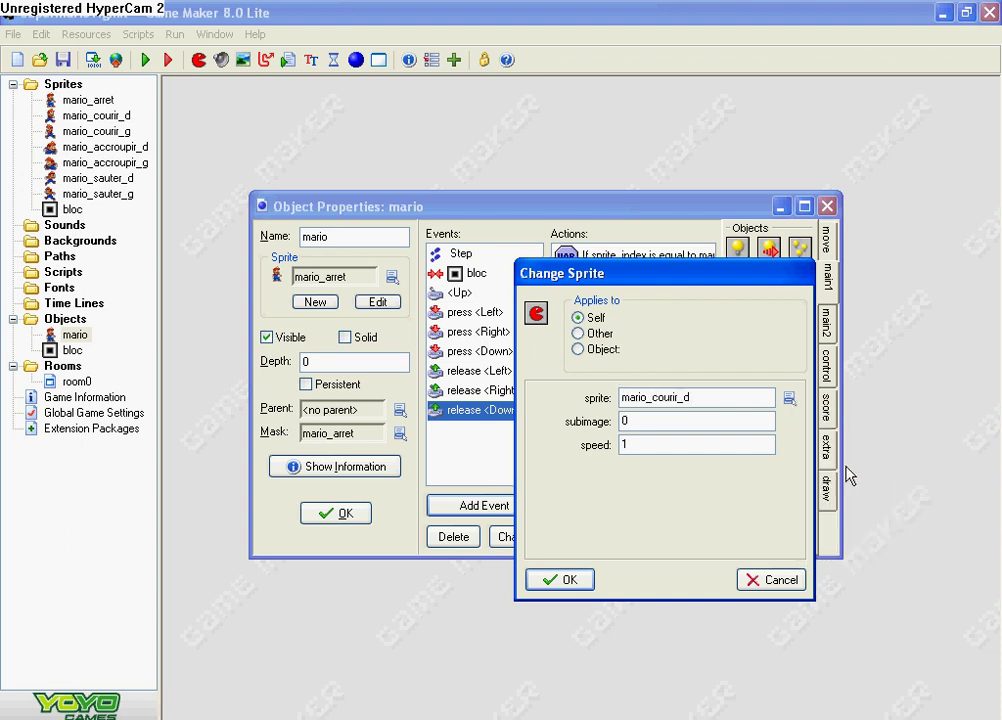
{"action": "left_click", "coordinate": [572, 582]}
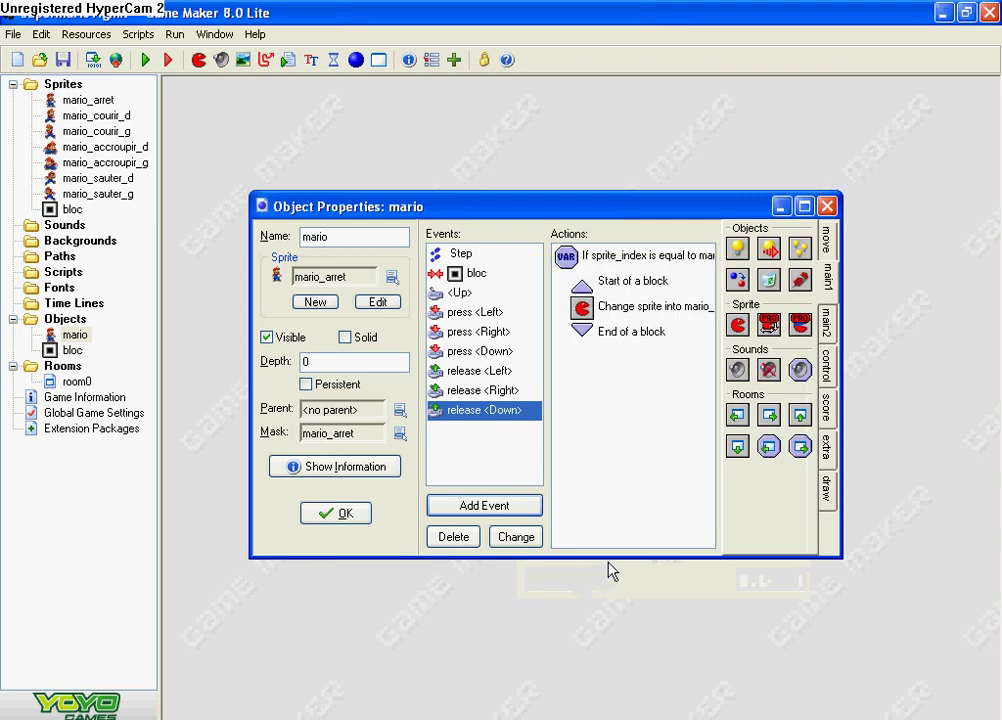
- Add a second test to the Down release event for sprite_index equal to mario_accroupir_g, followed by an empty start and end block
{"action": "left_click", "coordinate": [827, 369]}
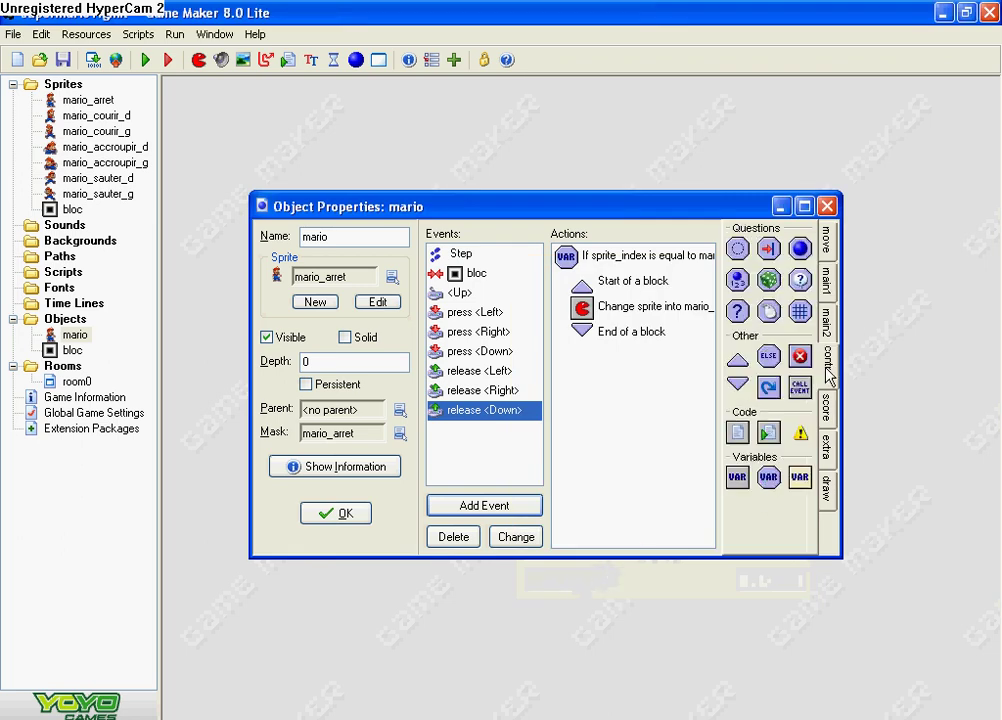
{"action": "left_click_drag", "start_coordinate": [768, 477], "coordinate": [591, 383]}
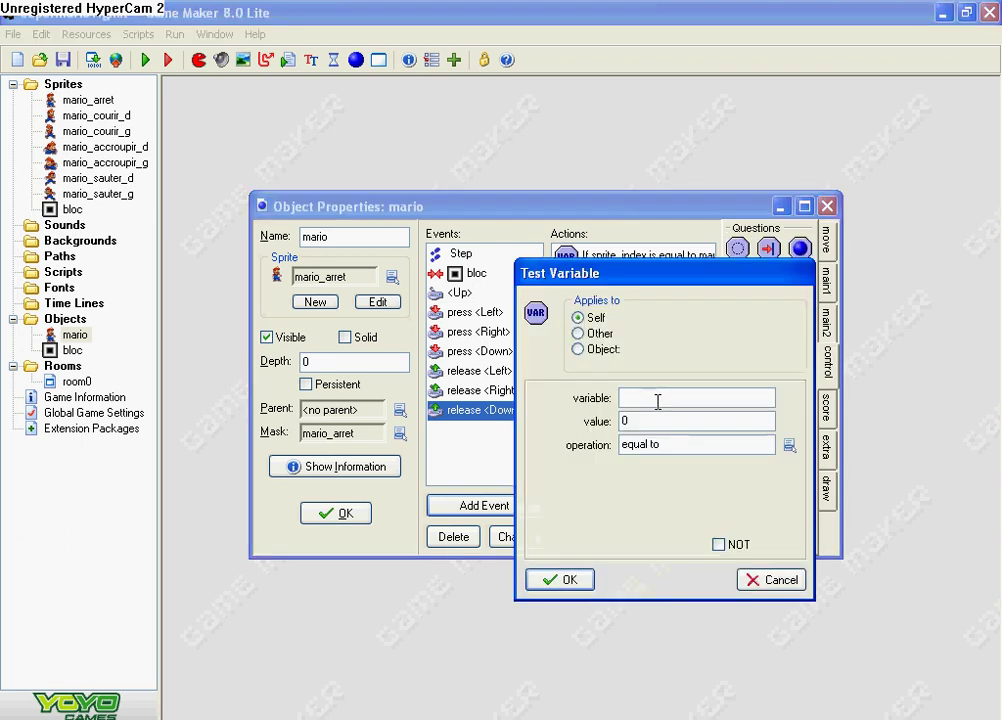
{"action": "type", "text": "sprite_indes"}
{"action": "key", "text": "Tab"}
{"action": "type", "text": "mario_a"}
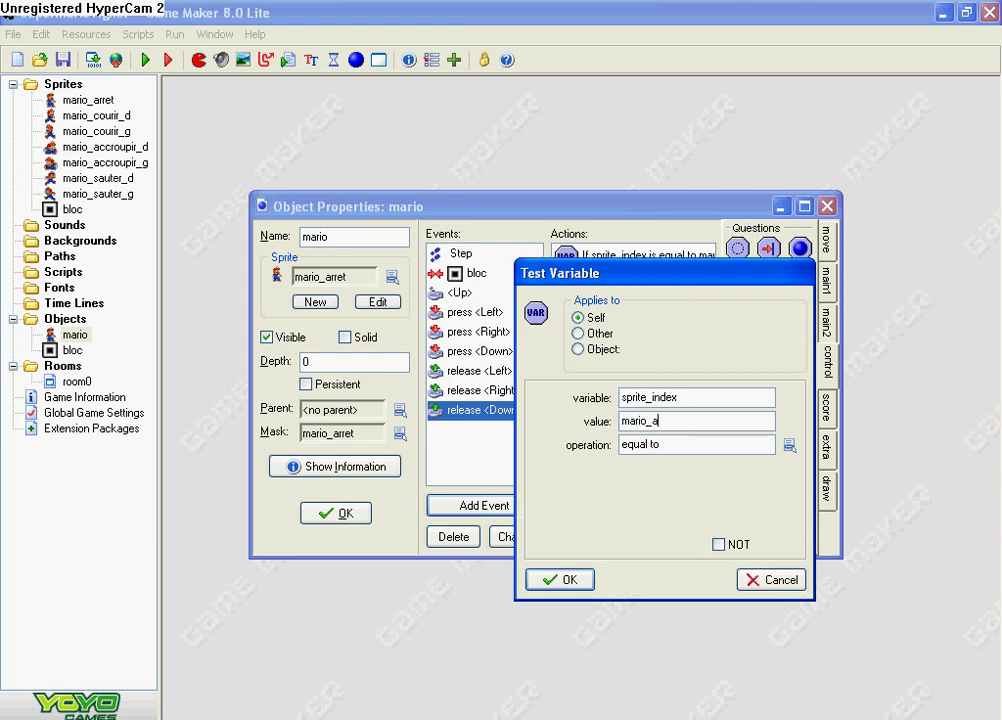
{"action": "type", "text": "ccroupir_g"}
{"action": "left_click", "coordinate": [565, 580]}
{"action": "left_click_drag", "start_coordinate": [737, 360], "coordinate": [620, 395]}
{"action": "left_click_drag", "start_coordinate": [737, 384], "coordinate": [620, 420]}
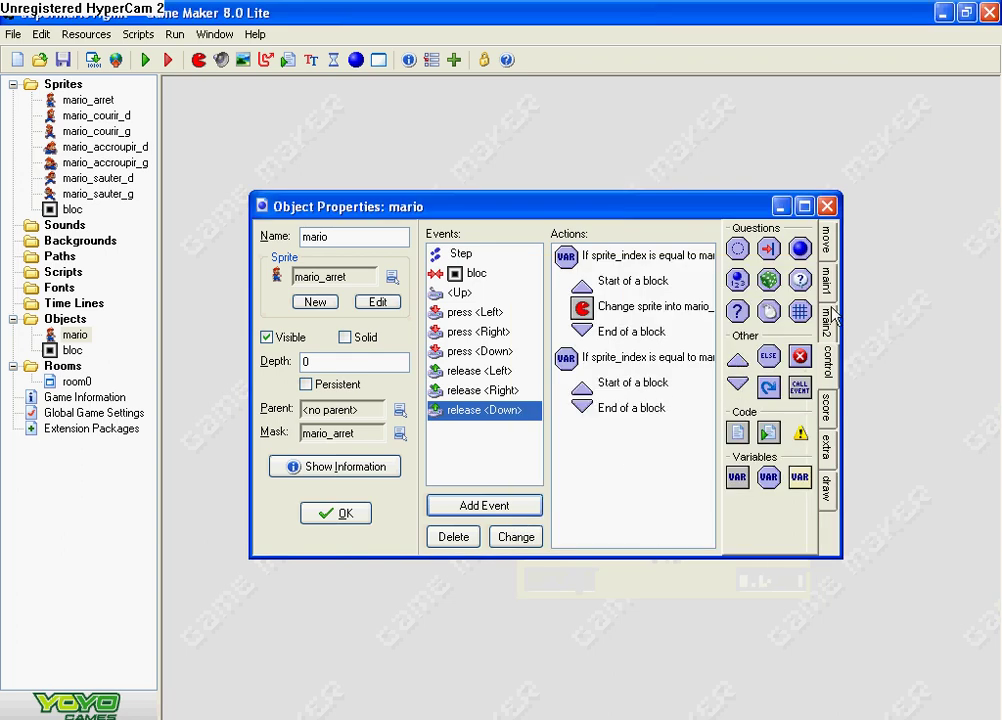
- Inside the block below the mario_accroupir_g test, add a Change Sprite action set to mario_courir_g
{"action": "left_click", "coordinate": [826, 277]}
{"action": "left_click_drag", "start_coordinate": [737, 325], "coordinate": [620, 414]}
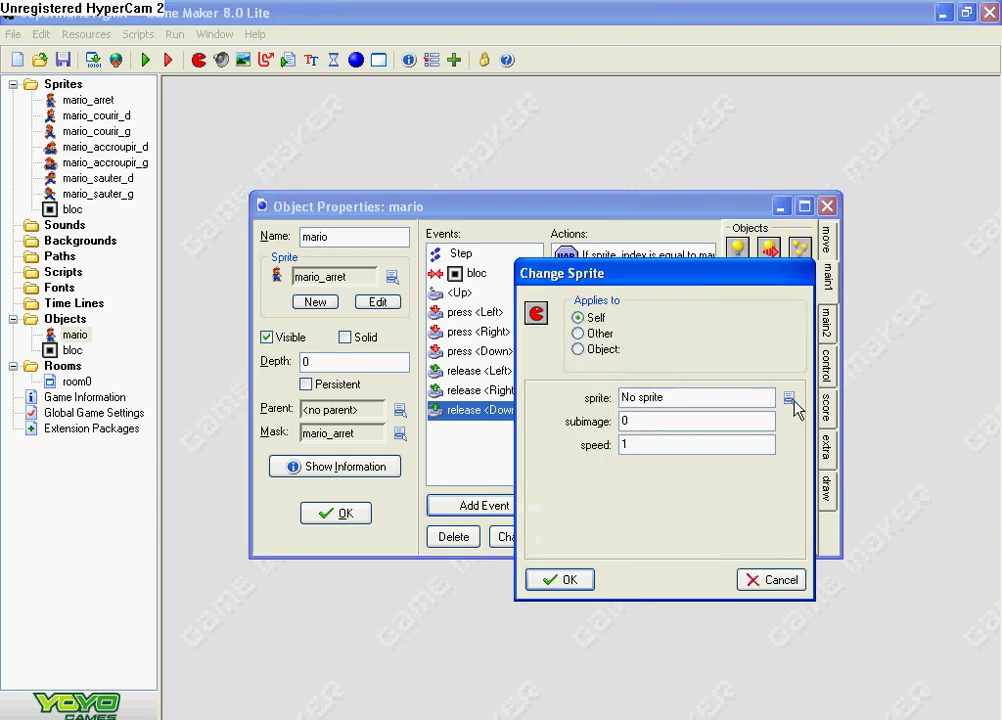
{"action": "left_click", "coordinate": [789, 398]}
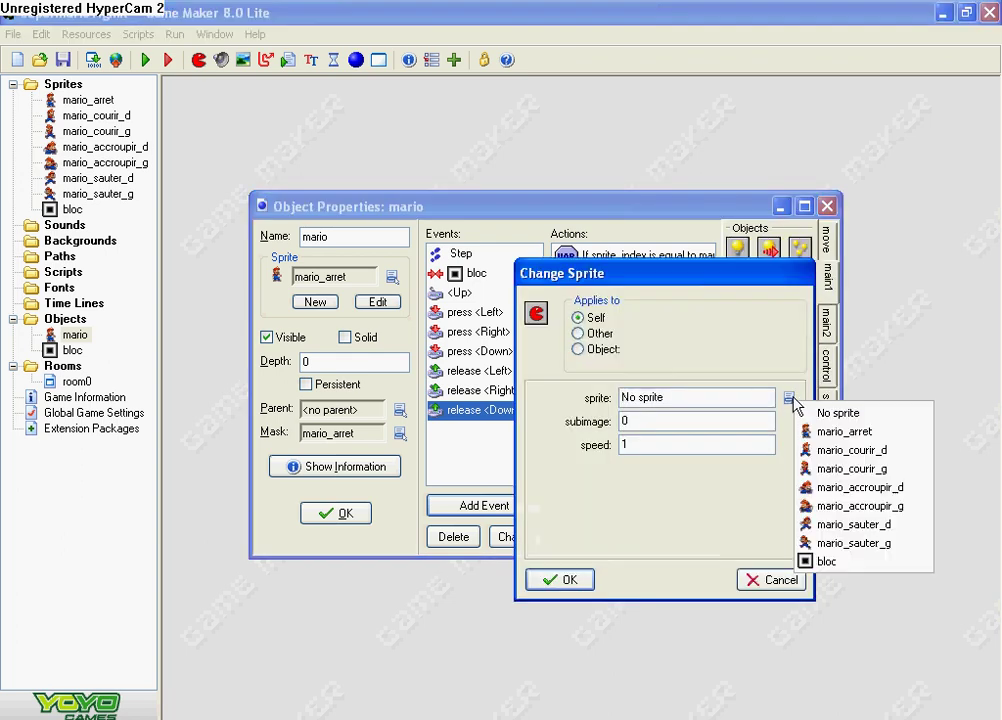
{"action": "left_click", "coordinate": [845, 468]}
{"action": "left_click", "coordinate": [570, 582]}
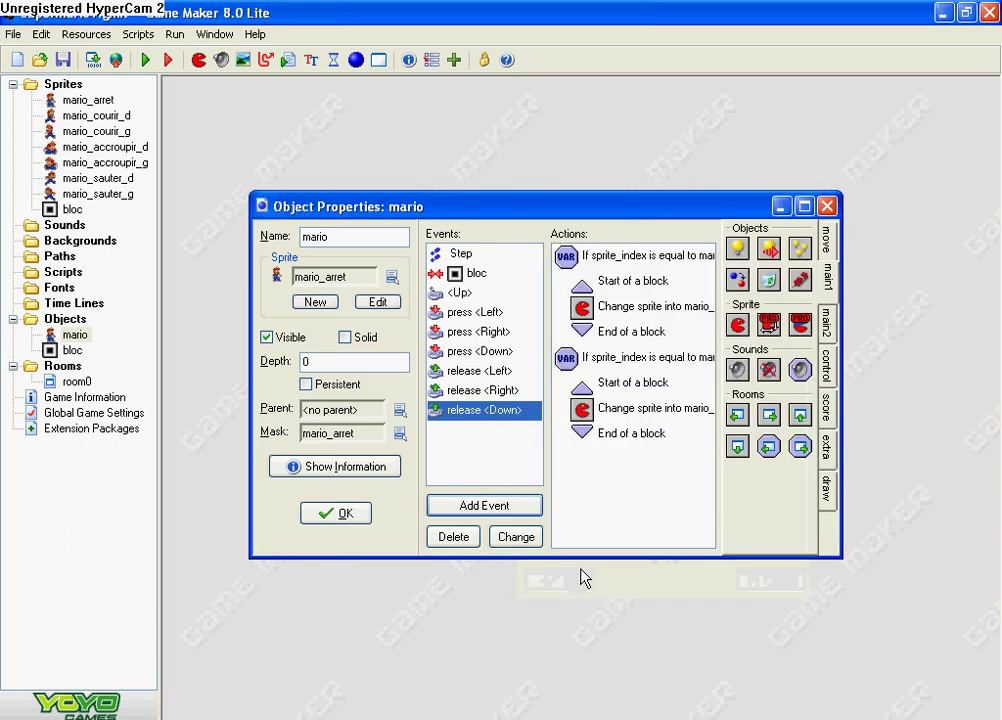
- Run the game and test Mario running and crouching in both directions, then close the game window
{"action": "left_click", "coordinate": [116, 60]}
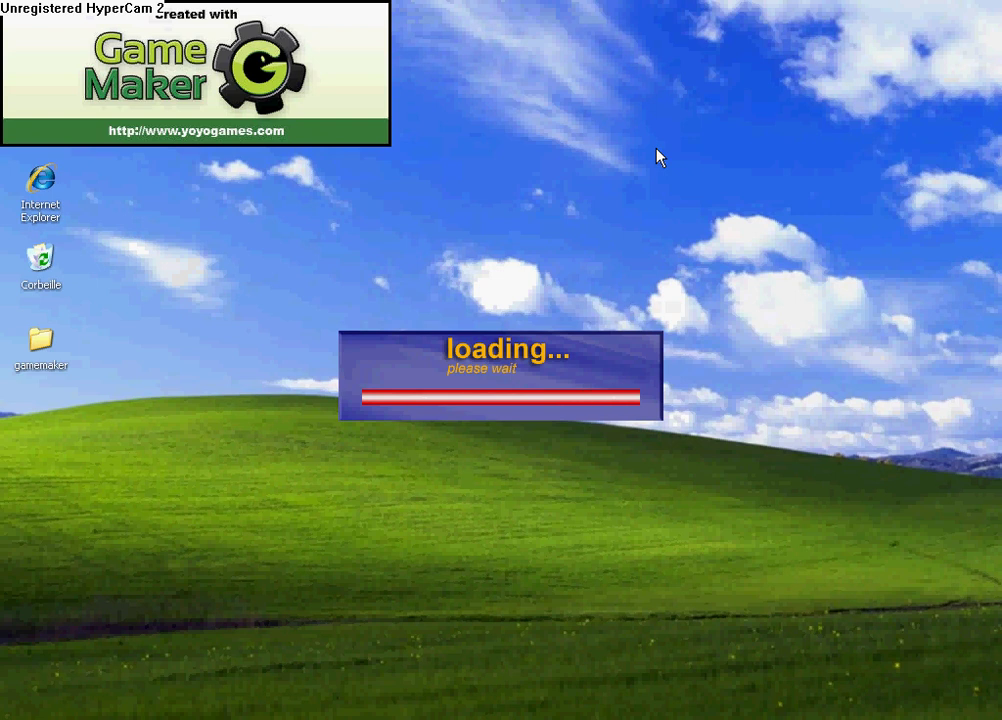
{"action": "key", "text": "Left"}
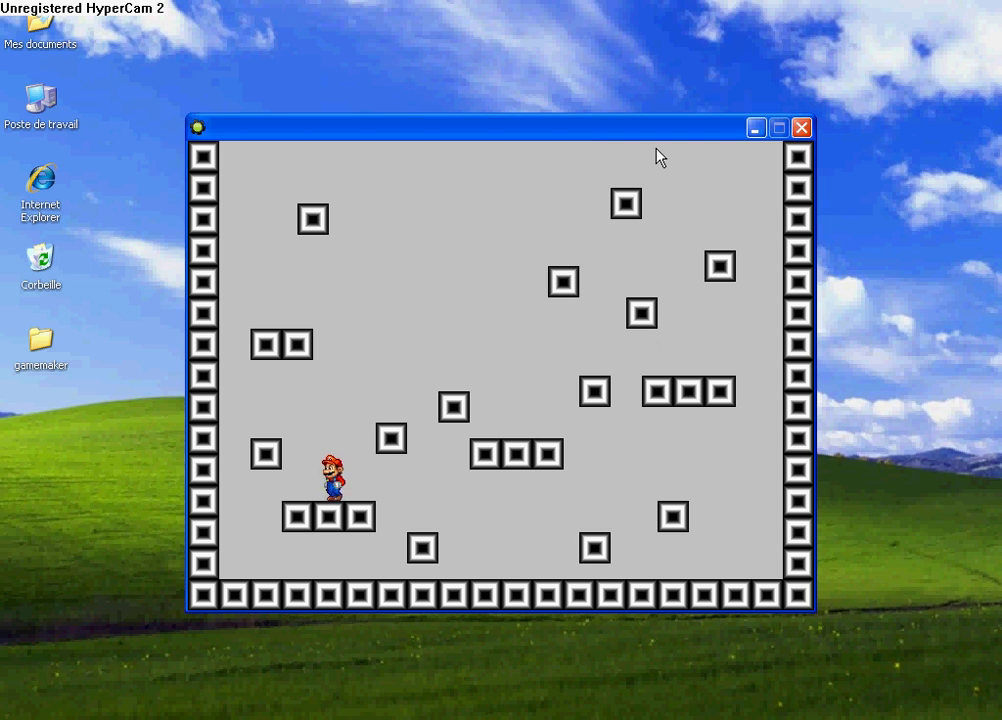
{"action": "key", "text": "Right"}
{"action": "key", "text": "Left"}
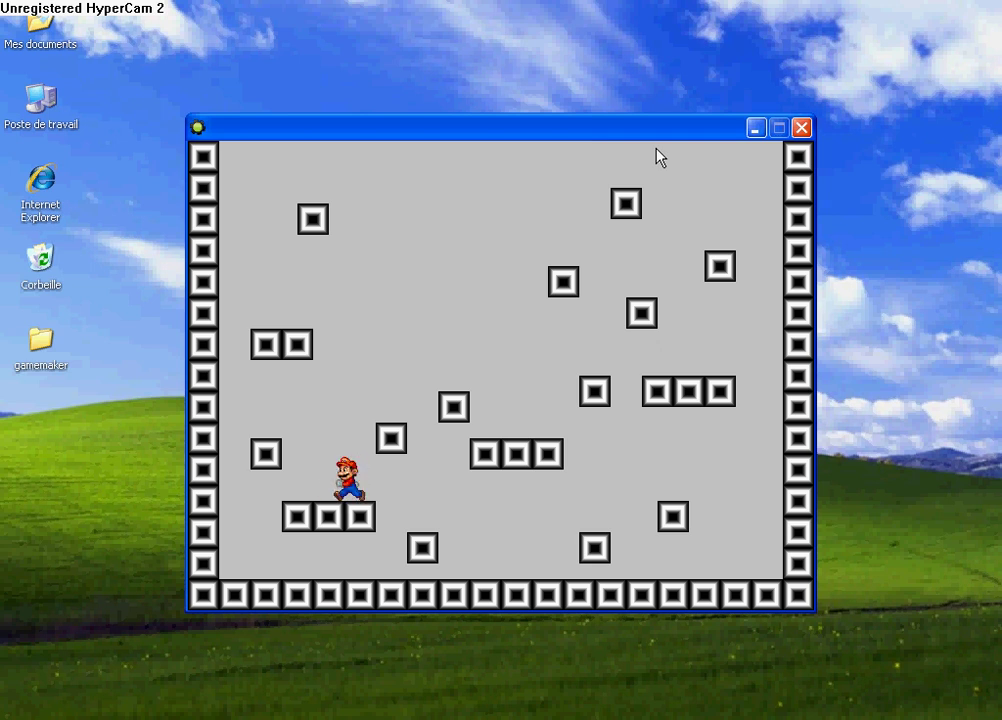
{"action": "key", "text": "Right"}
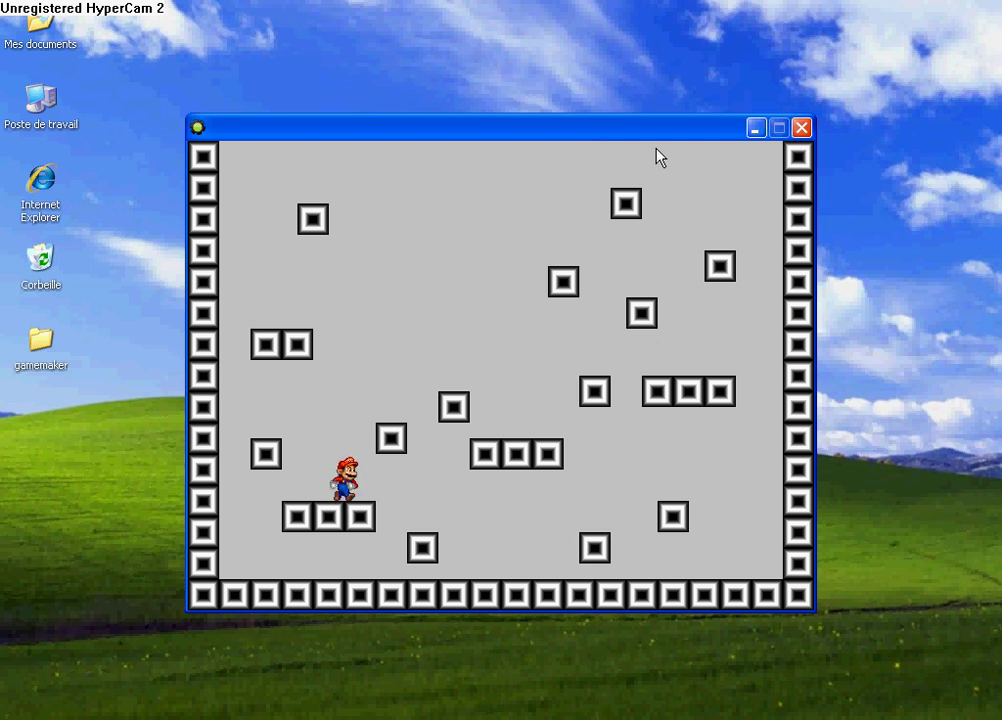
{"action": "key", "text": "Left"}
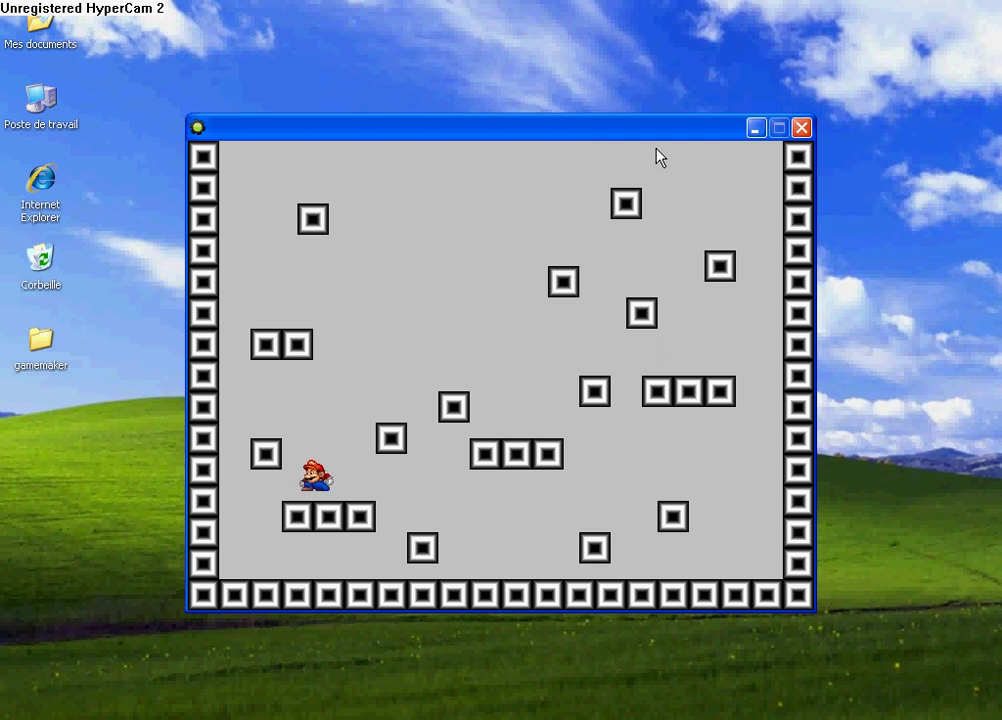
{"action": "key", "text": "Right"}
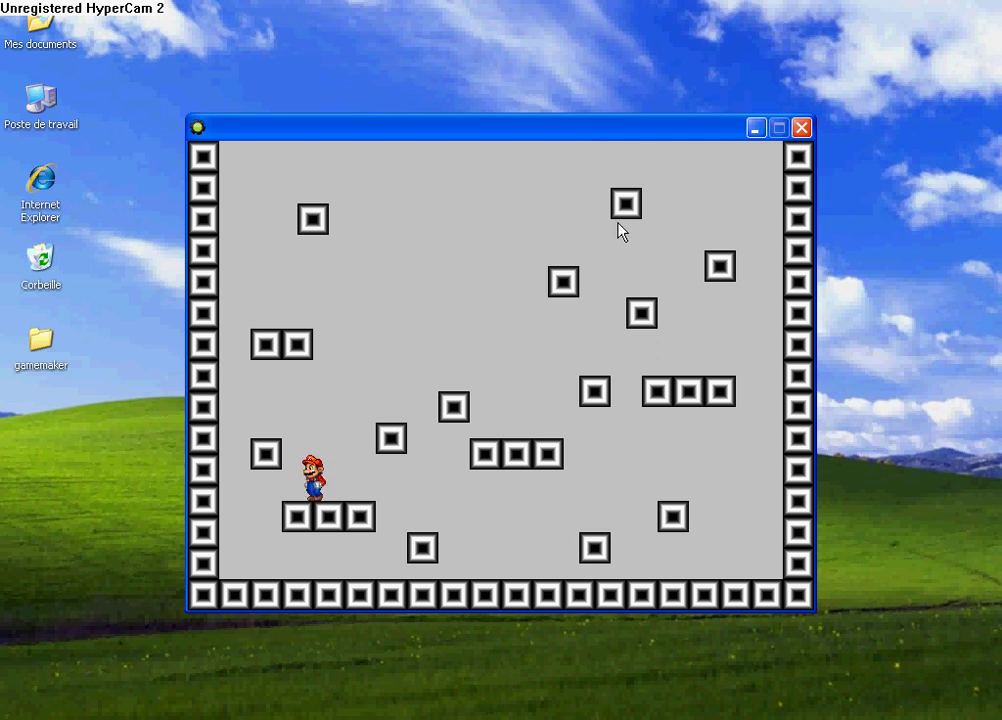
{"action": "left_click", "coordinate": [802, 127]}
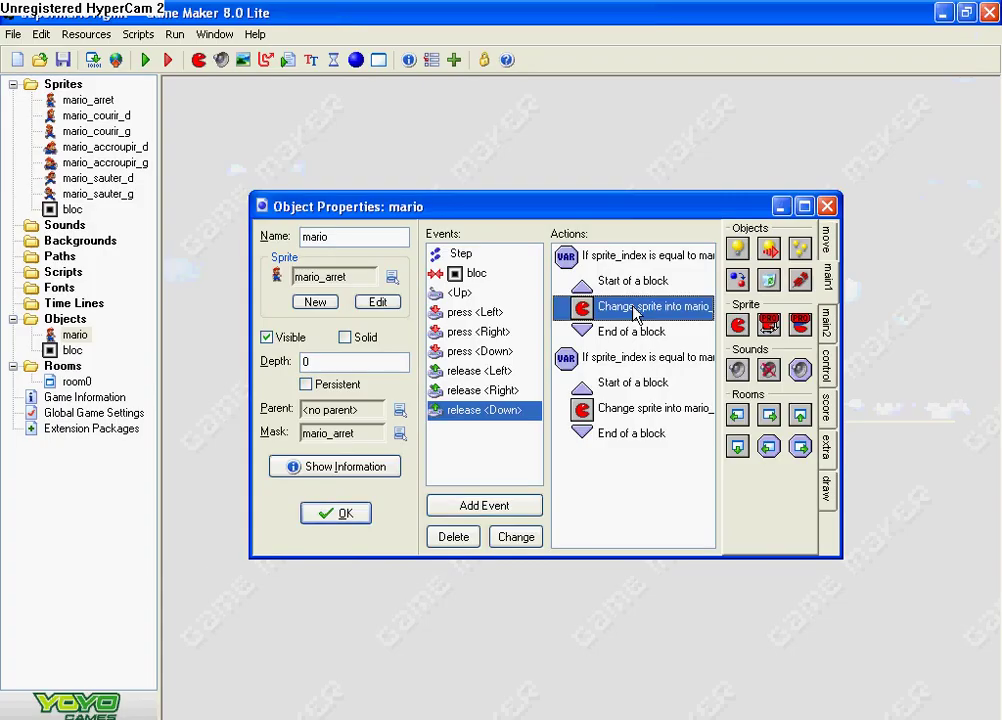
- Set the first Change Sprite action of the Down release event to the mario_arret sprite
{"action": "double_click", "coordinate": [636, 306]}
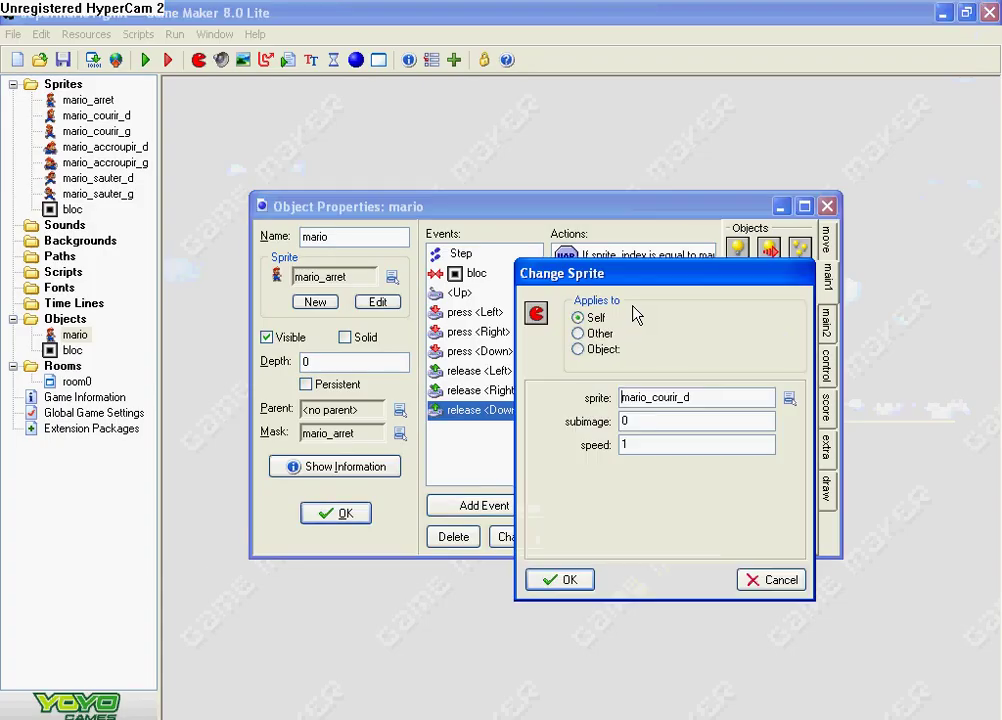
{"action": "left_click", "coordinate": [789, 398]}
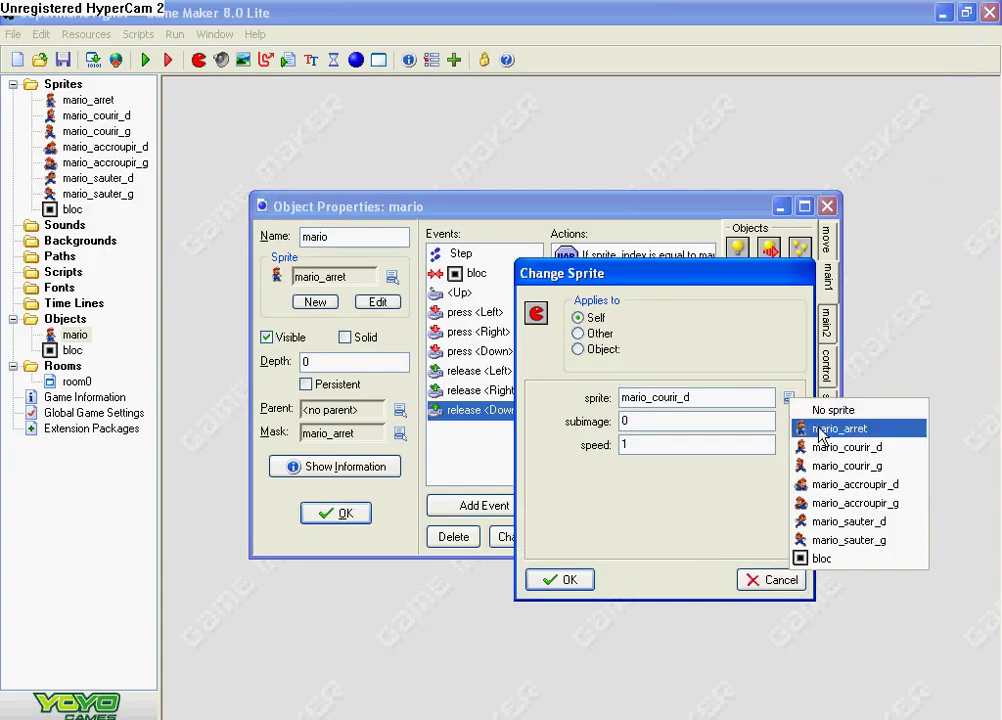
{"action": "left_click", "coordinate": [820, 428]}
{"action": "left_click", "coordinate": [570, 583]}
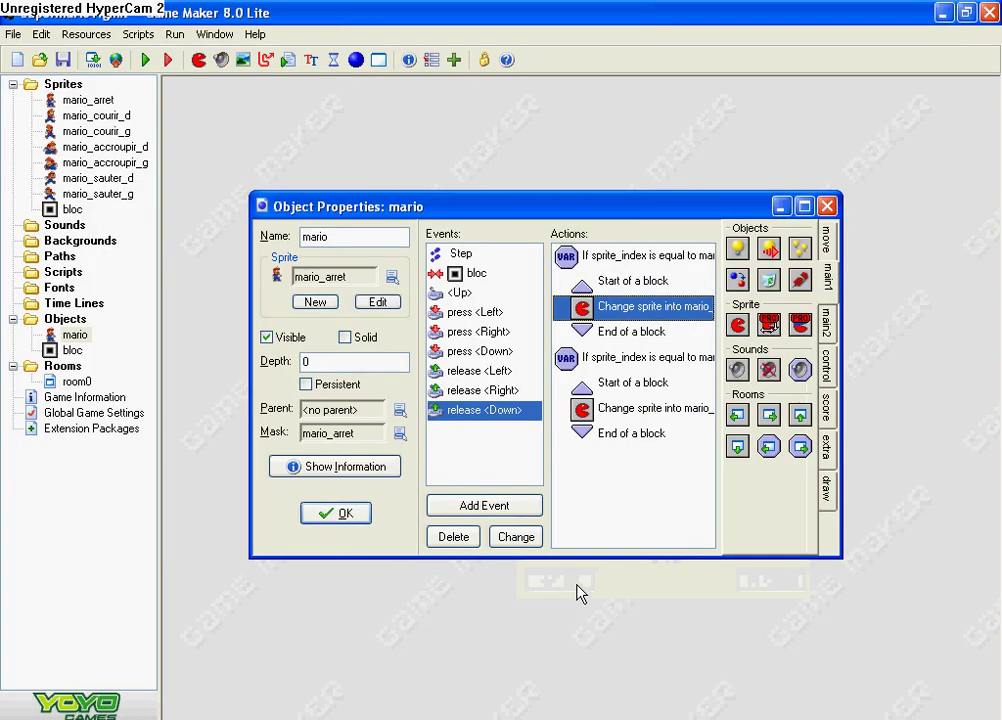
- Duplicate the mario_arret sprite and name the copy mario_arret_g
{"action": "right_click", "coordinate": [108, 101]}
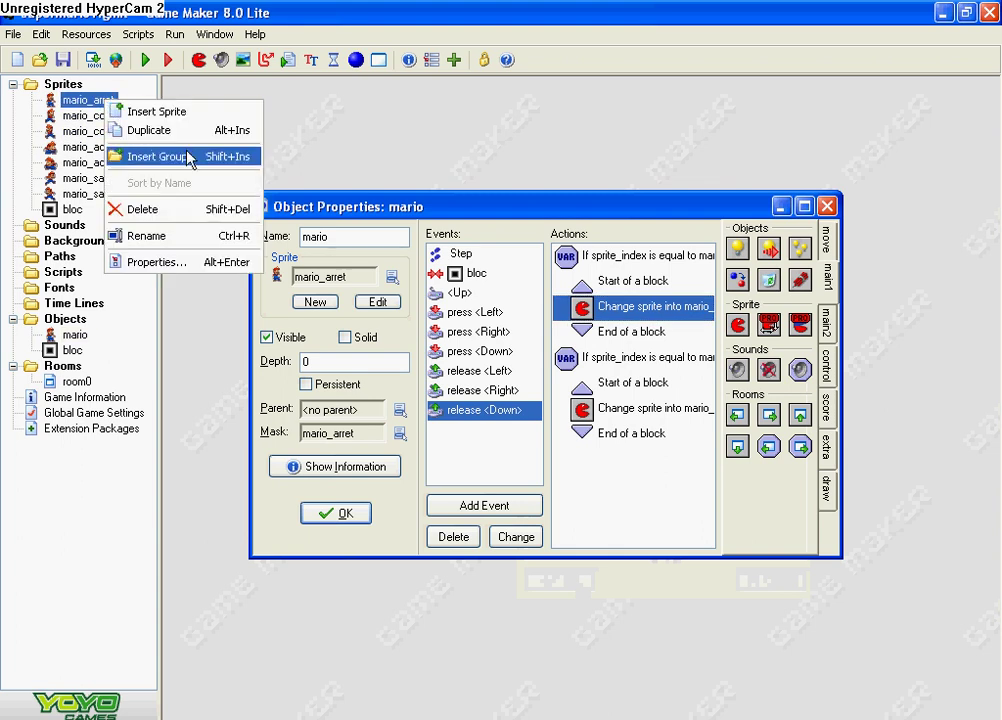
{"action": "left_click", "coordinate": [150, 130]}
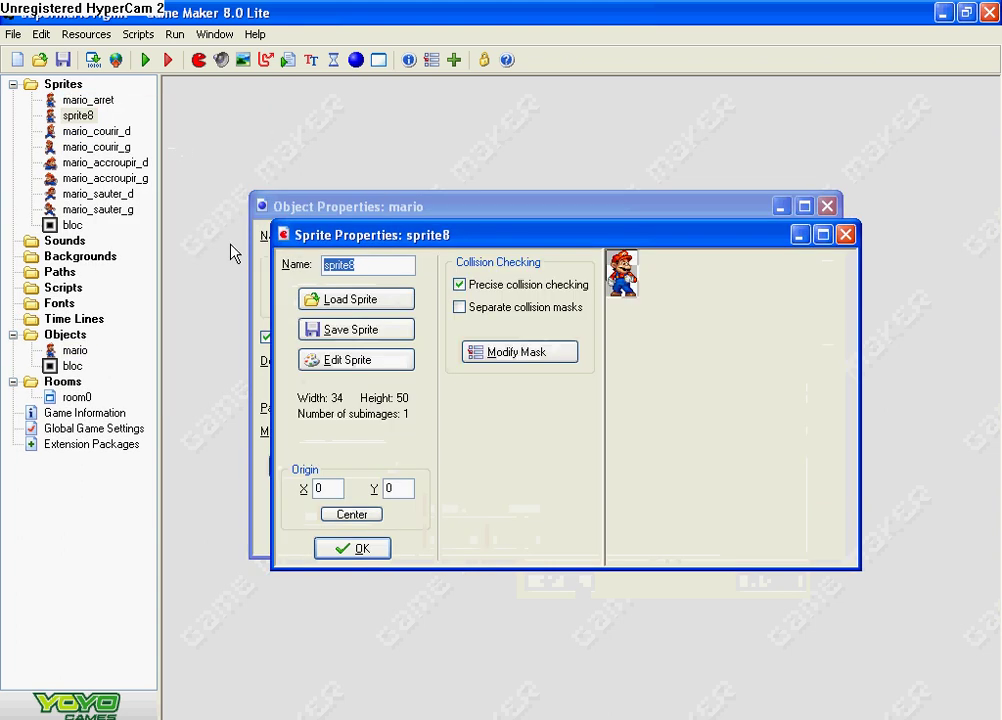
{"action": "type", "text": "mario_ar"}
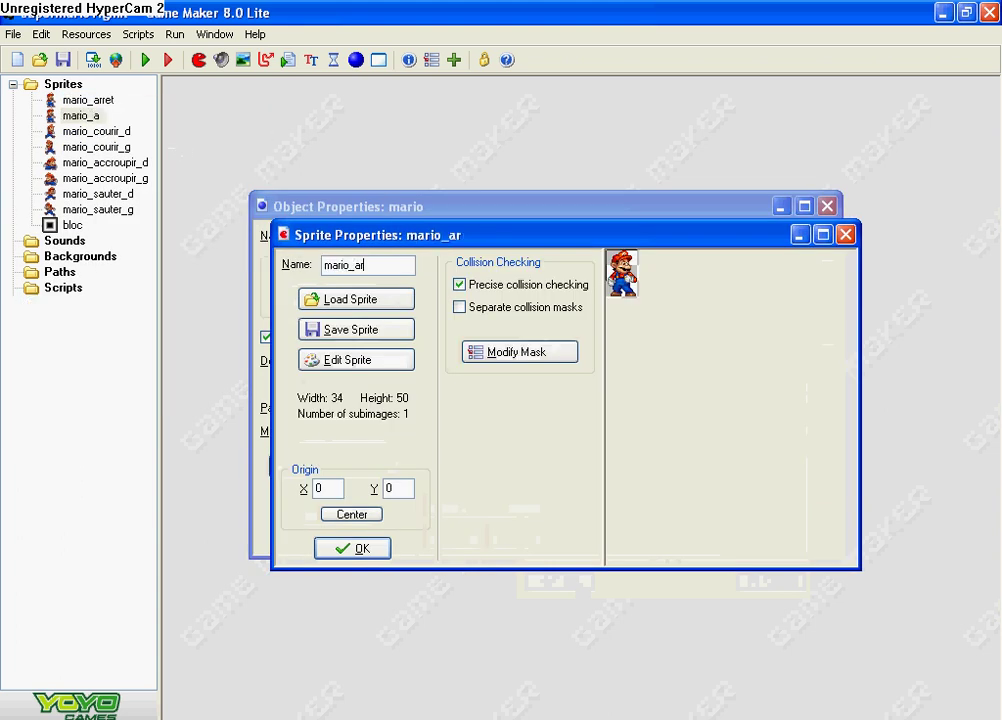
{"action": "type", "text": "r"}
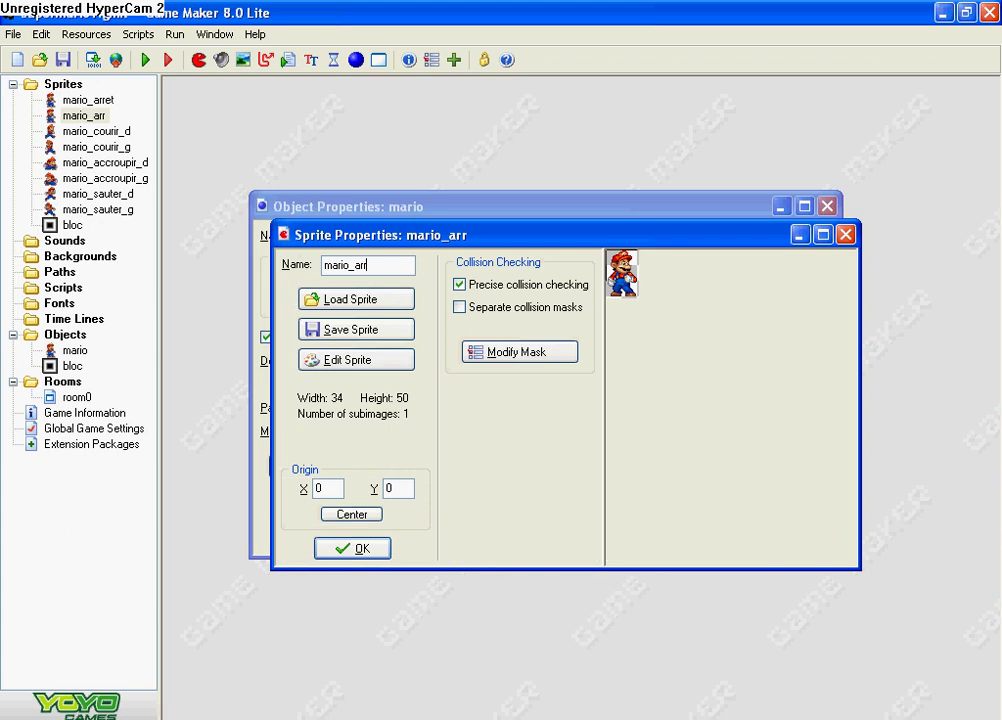
{"action": "type", "text": "et_g"}
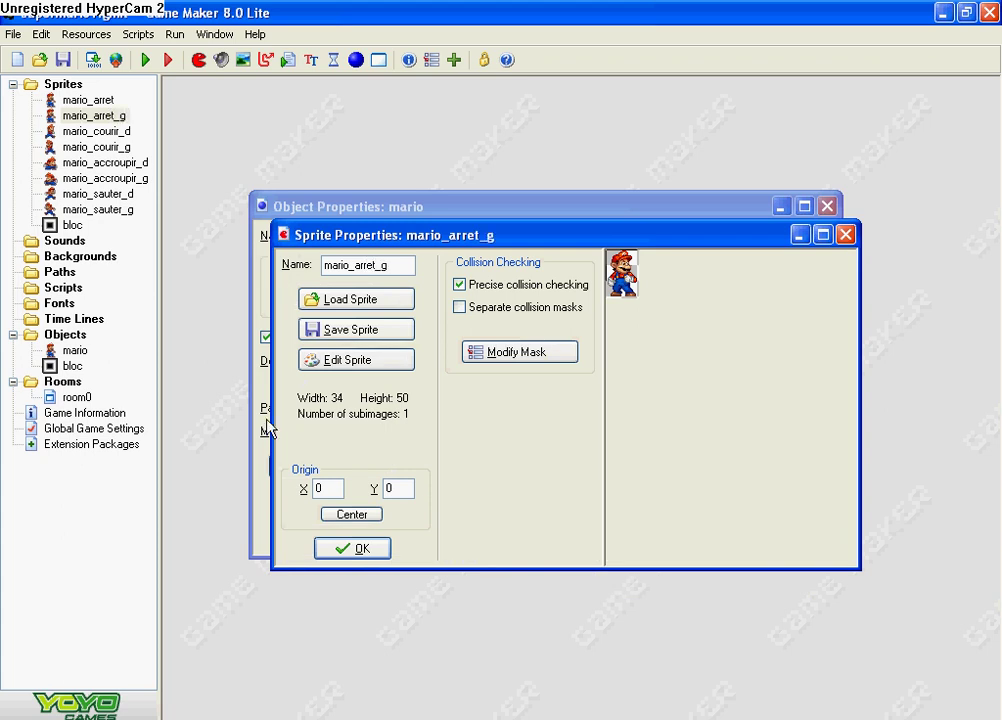
- Mirror the mario_arret_g image horizontally so Mario faces left, and save the sprite
{"action": "left_click", "coordinate": [330, 359]}
{"action": "left_click", "coordinate": [281, 92]}
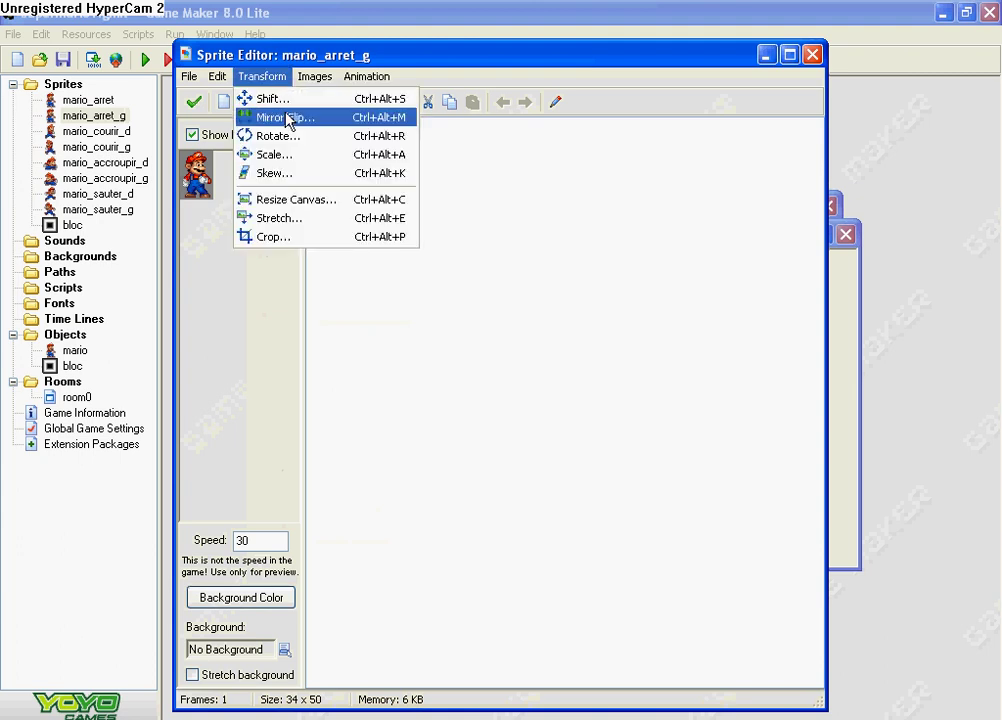
{"action": "left_click", "coordinate": [284, 118]}
{"action": "left_click", "coordinate": [341, 514]}
{"action": "left_click", "coordinate": [195, 102]}
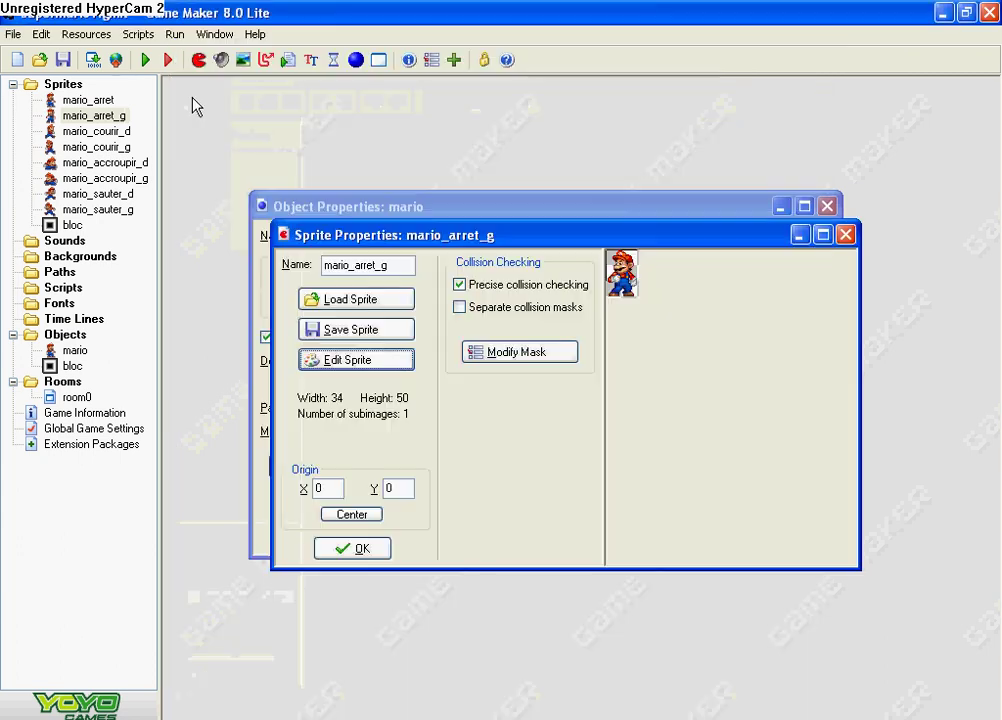
{"action": "left_click", "coordinate": [350, 550]}
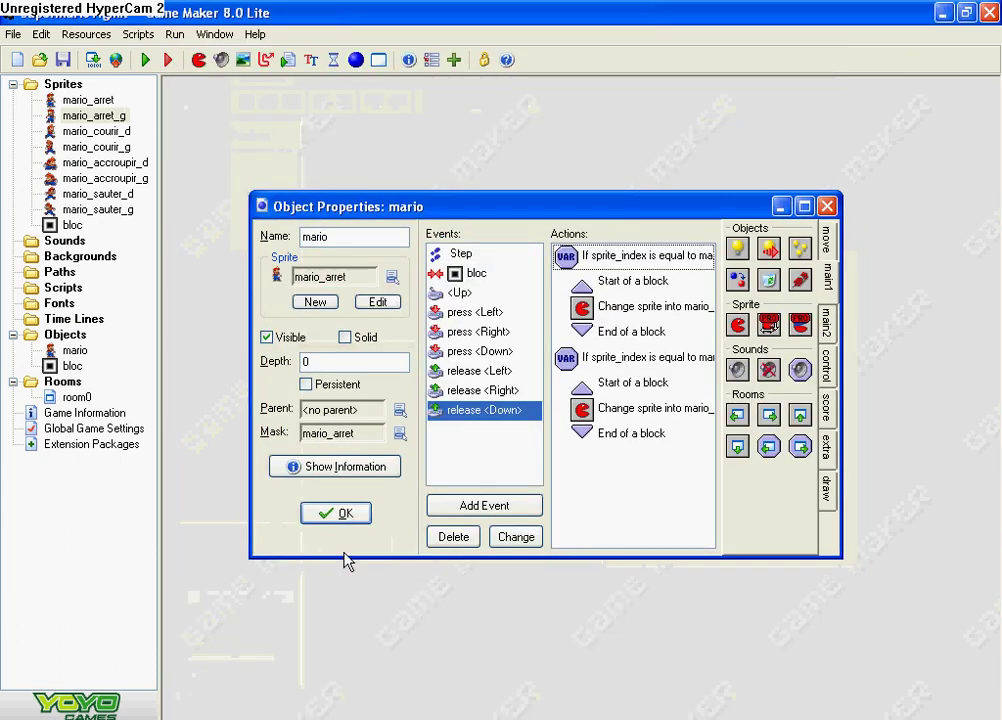
- Set the second Change Sprite action of the Down release event to the mario_arret_g sprite
{"action": "double_click", "coordinate": [605, 408]}
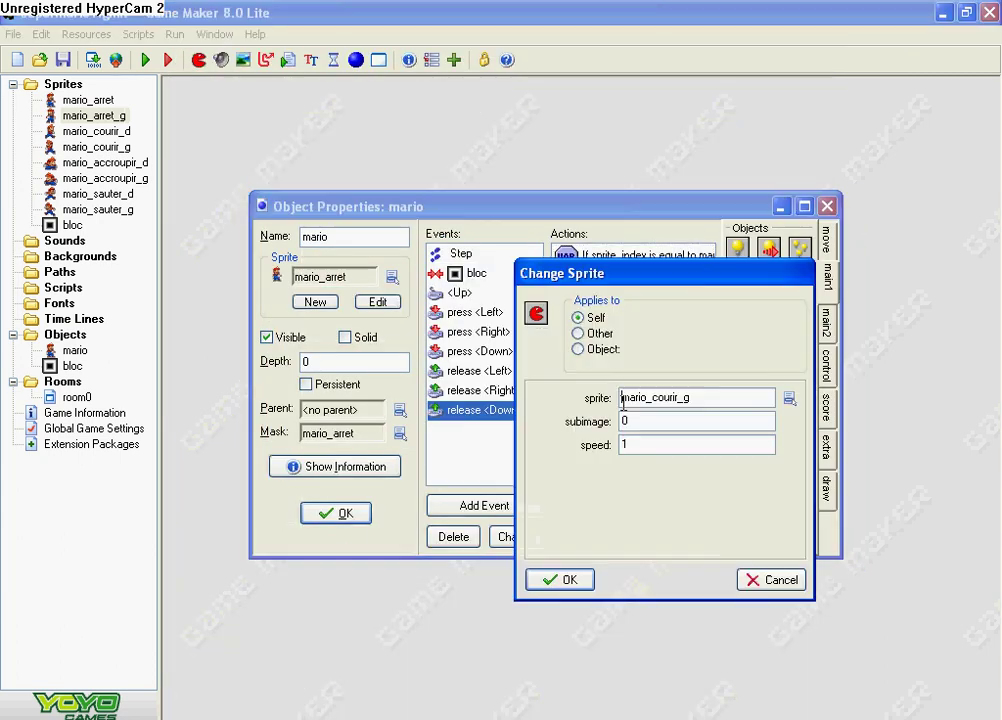
{"action": "left_click", "coordinate": [789, 398]}
{"action": "left_click", "coordinate": [832, 494]}
{"action": "left_click", "coordinate": [562, 580]}
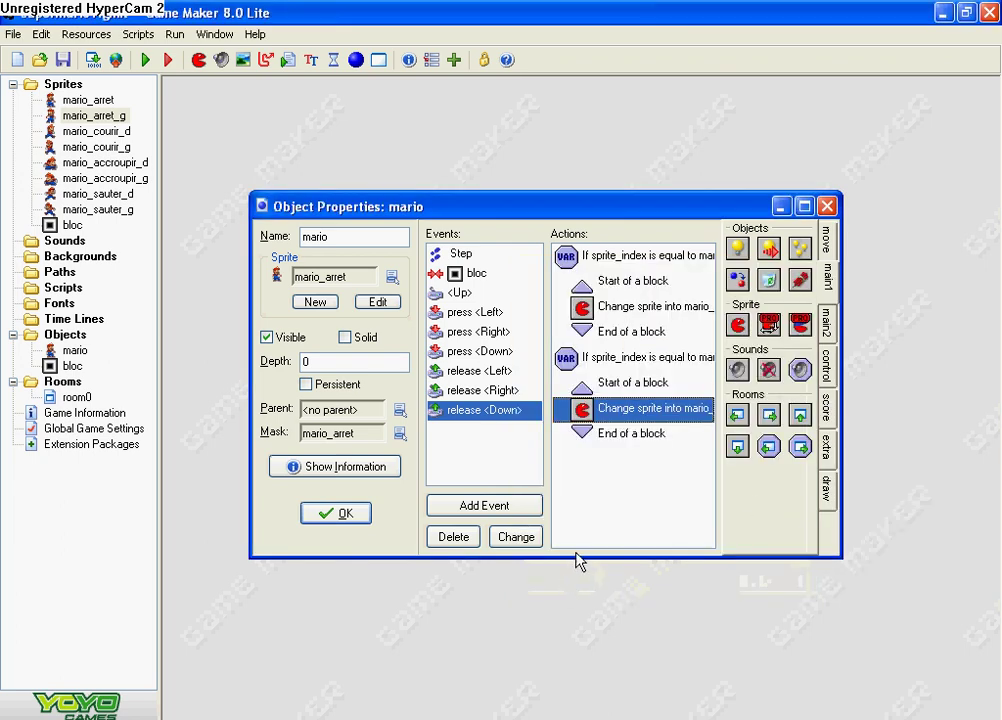
- Run the game again and test Mario running both ways and crouching on the platforms, then close it
{"action": "left_click", "coordinate": [145, 59]}
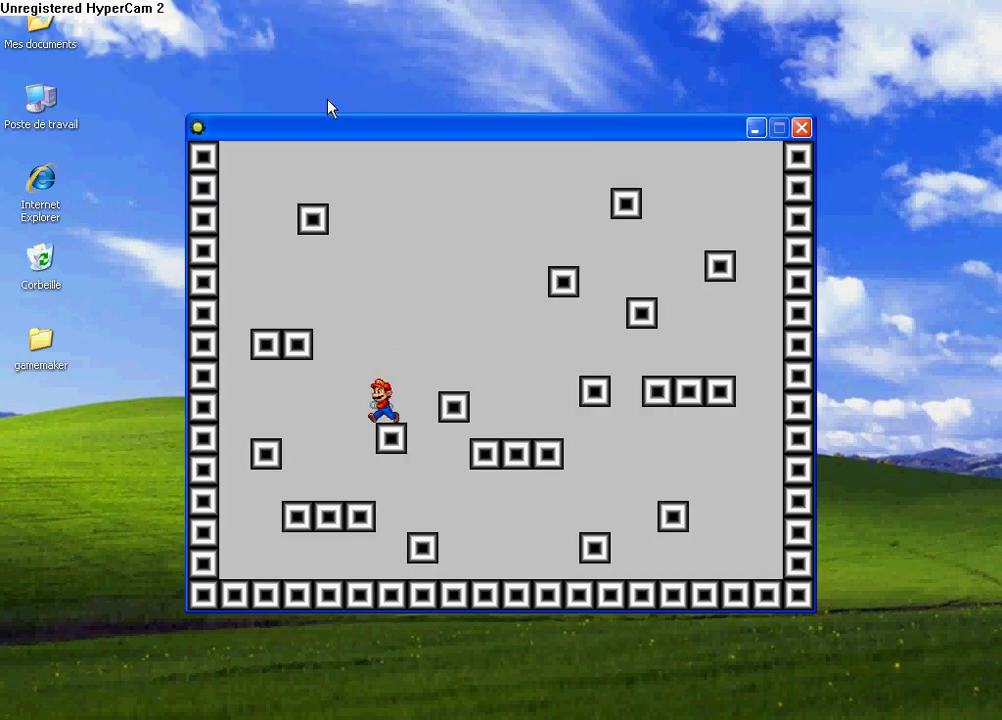
{"action": "key", "text": "Left"}
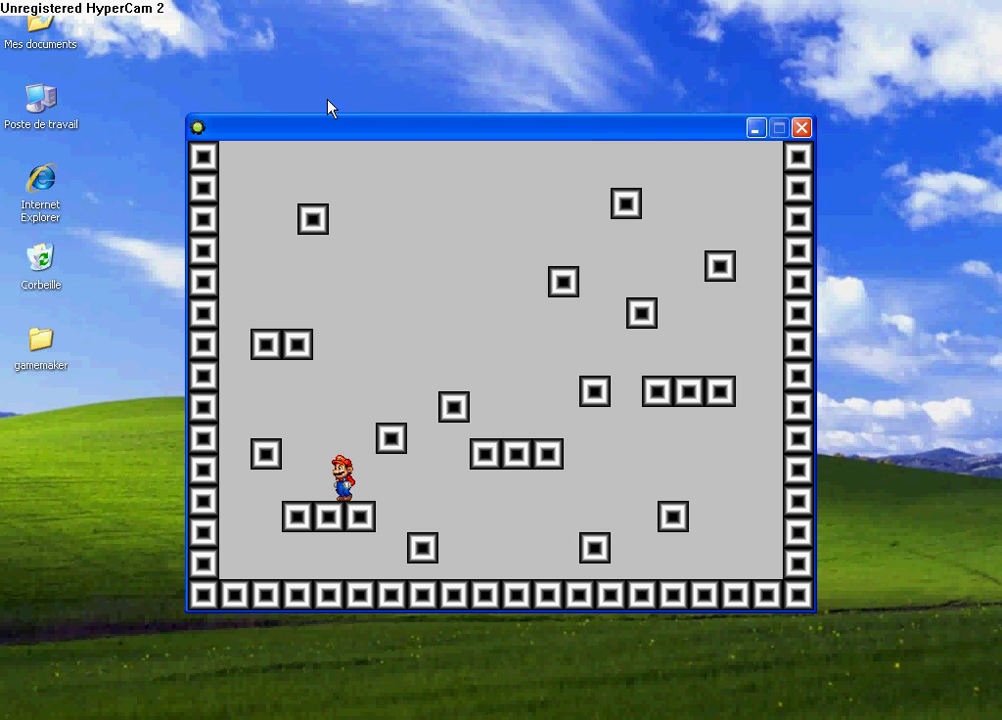
{"action": "key", "text": "Left"}
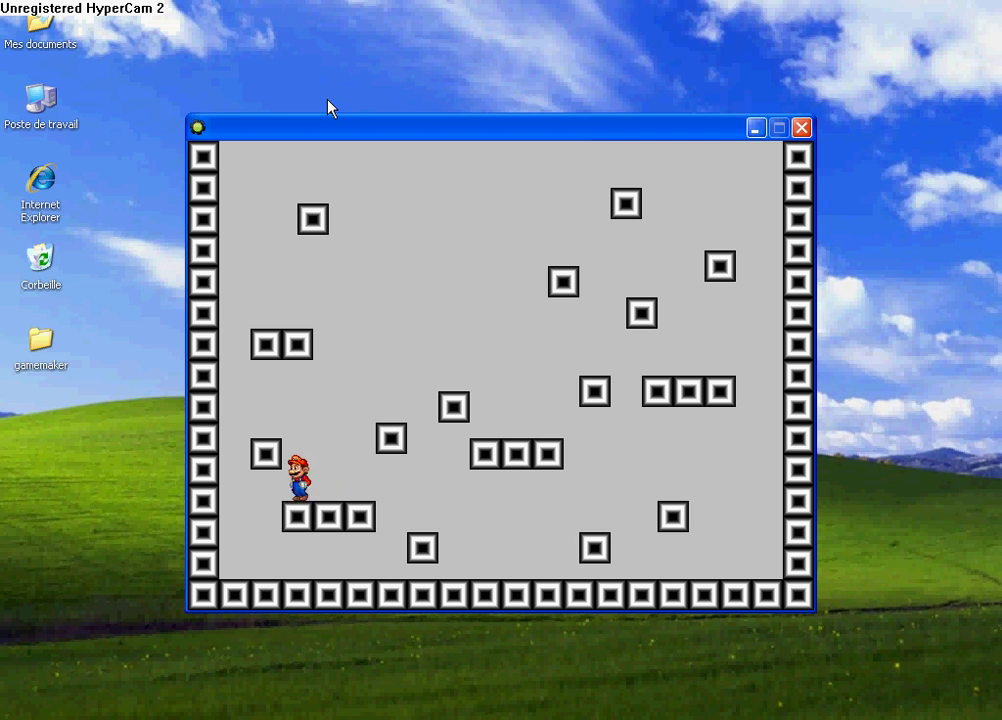
{"action": "key", "text": "Right"}
{"action": "key", "text": "Right"}
{"action": "key", "text": "Left"}
{"action": "key", "text": "Right"}
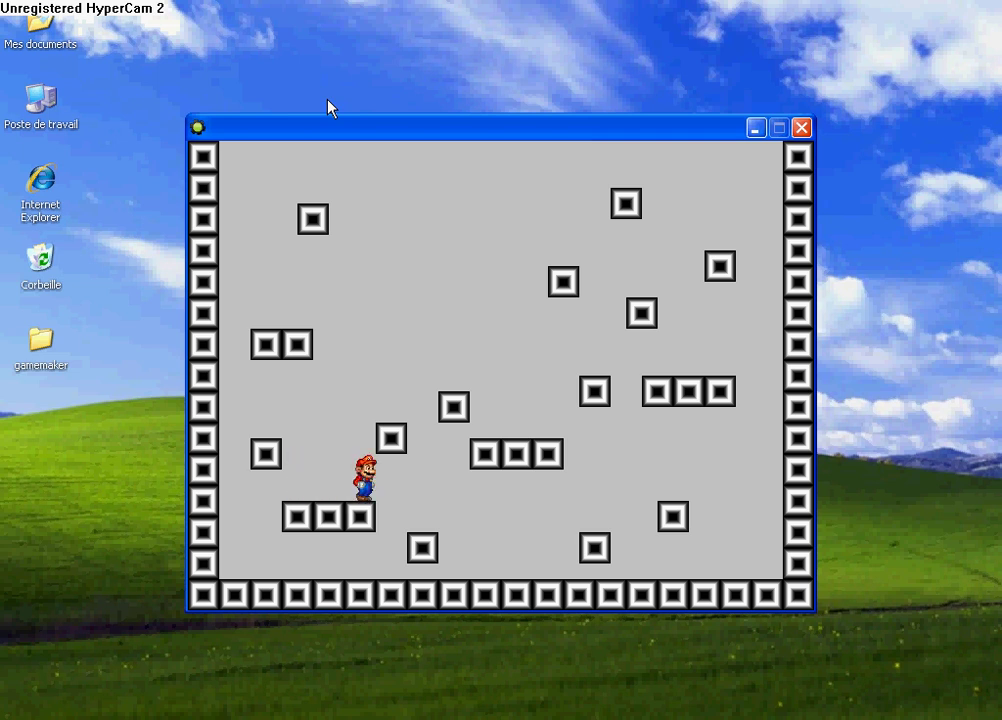
{"action": "key", "text": "Left"}
{"action": "key", "text": "Left"}
{"action": "key", "text": "Right"}
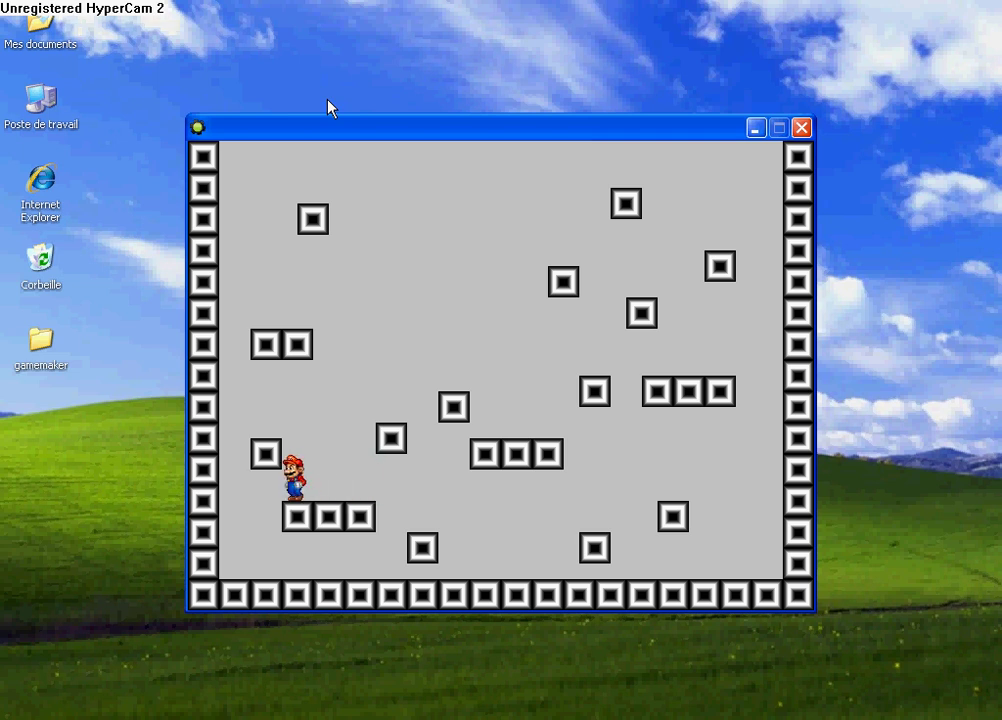
{"action": "key", "text": "Left"}
{"action": "key", "text": "Left"}
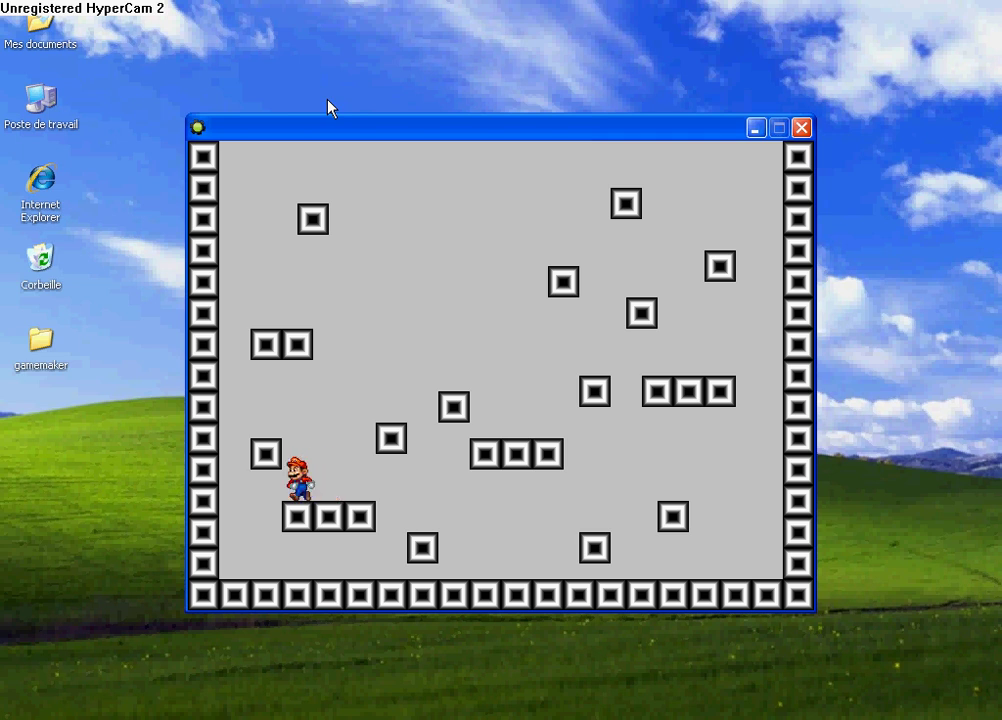
{"action": "key", "text": "Right"}
{"action": "key", "text": "Right"}
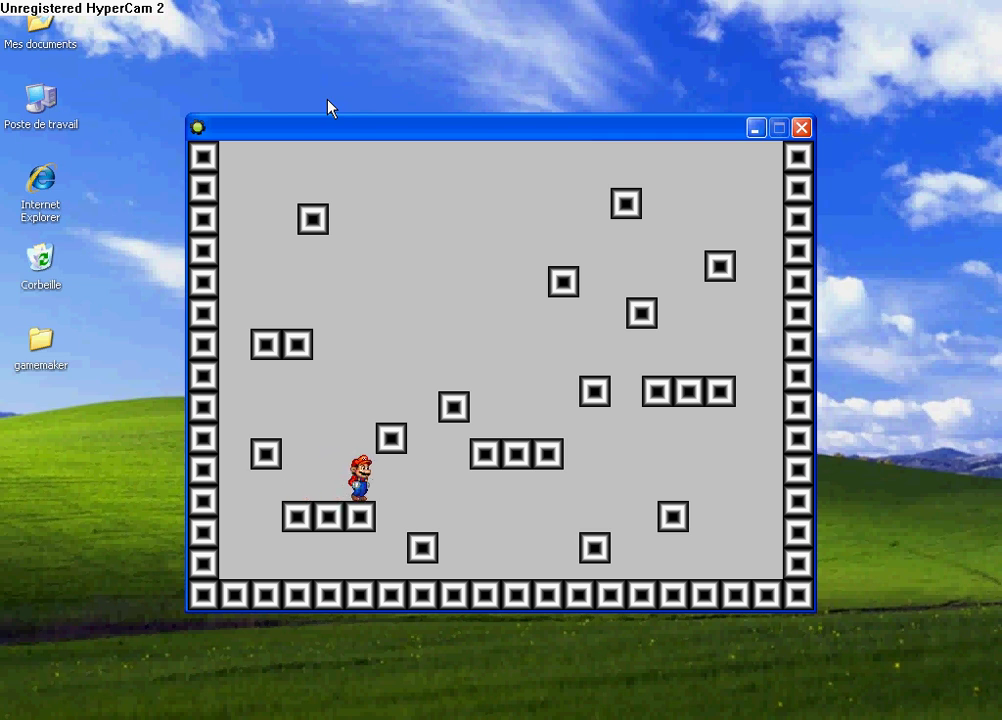
{"action": "key", "text": "Left"}
{"action": "key", "text": "Down"}
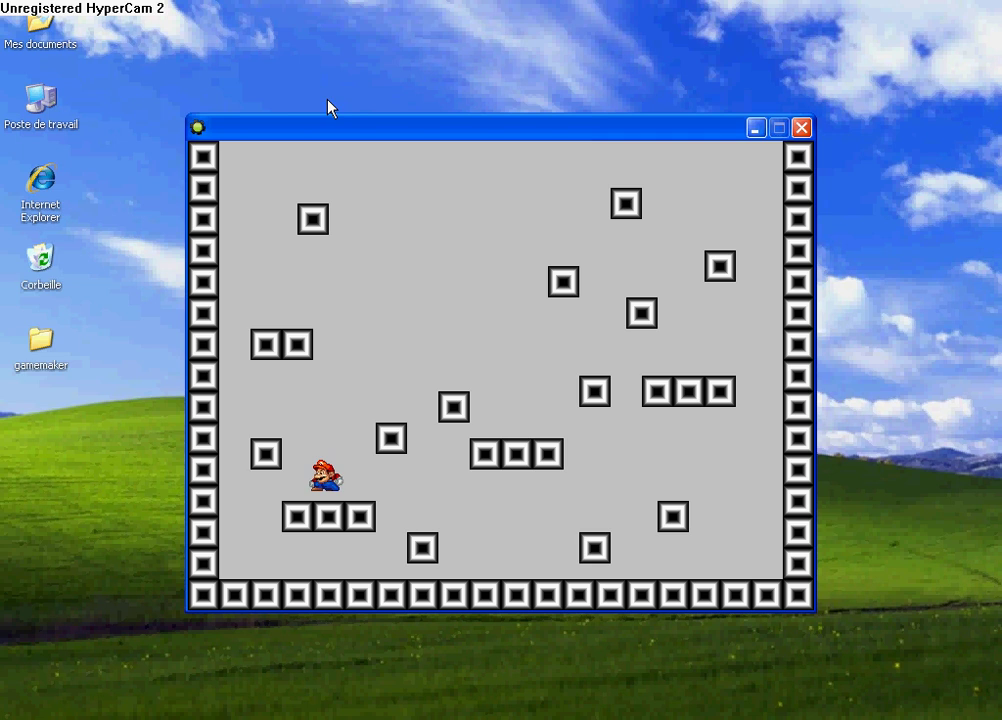
{"action": "left_click", "coordinate": [802, 128]}
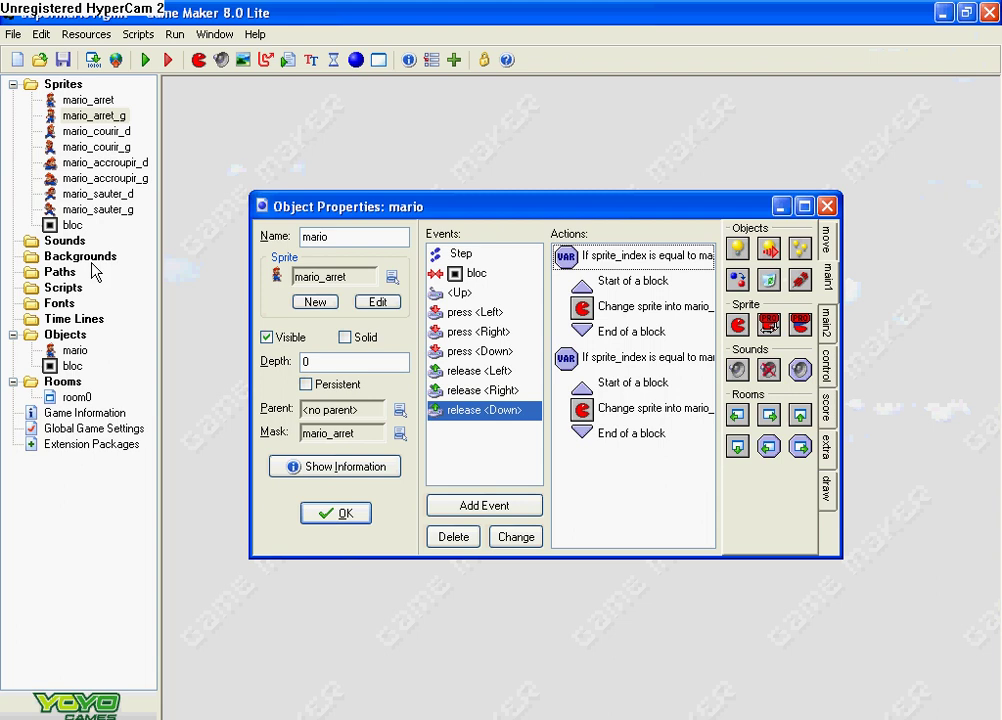
- Open the mario_accroupir_d sprite's image for editing in the Sprite Editor
{"action": "double_click", "coordinate": [90, 166]}
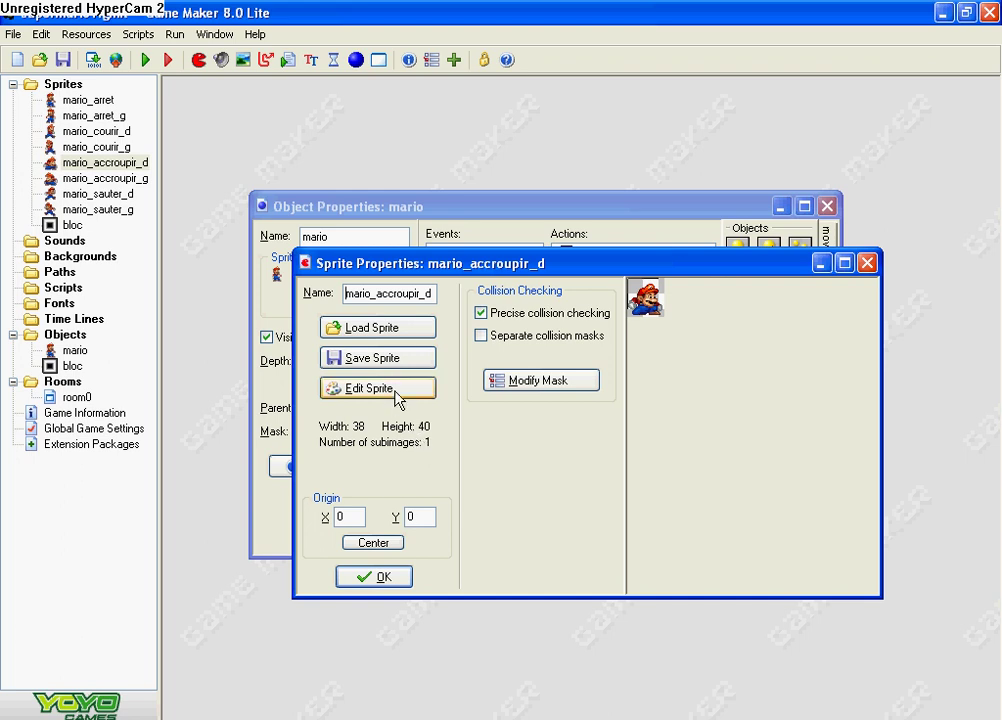
{"action": "left_click", "coordinate": [330, 388]}
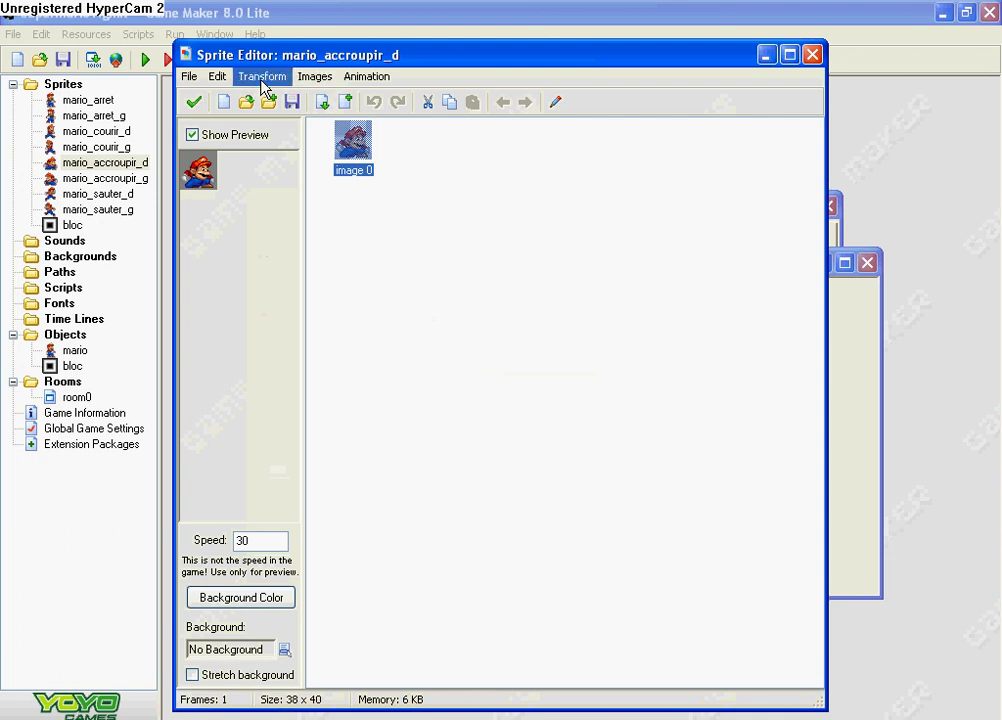
{"action": "left_click", "coordinate": [314, 80]}
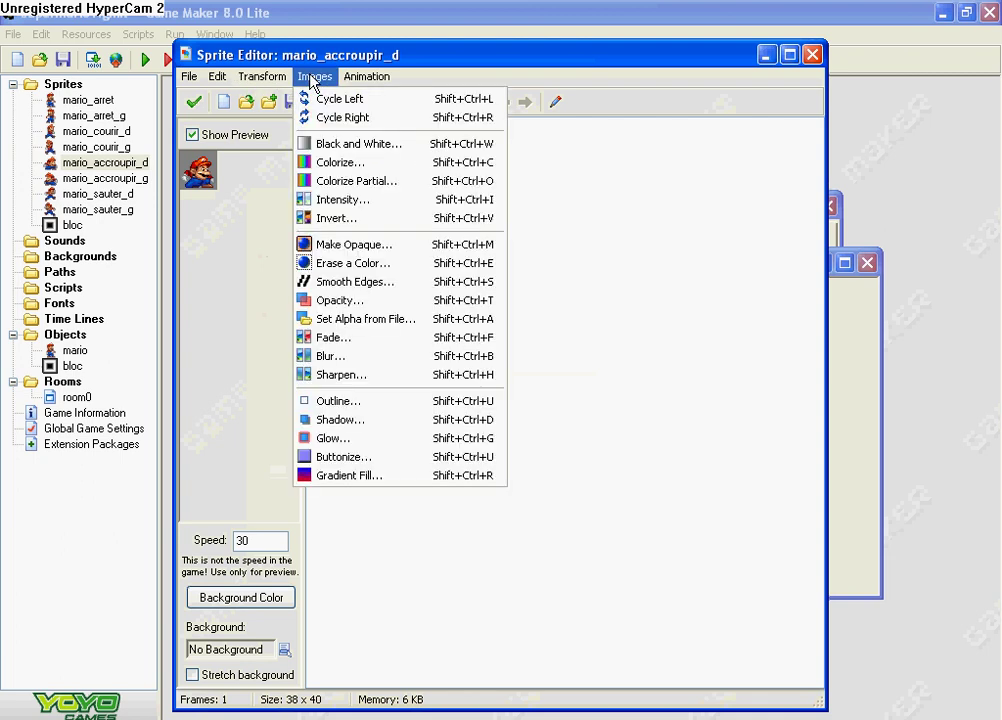
{"action": "mouse_move", "coordinate": [280, 80]}
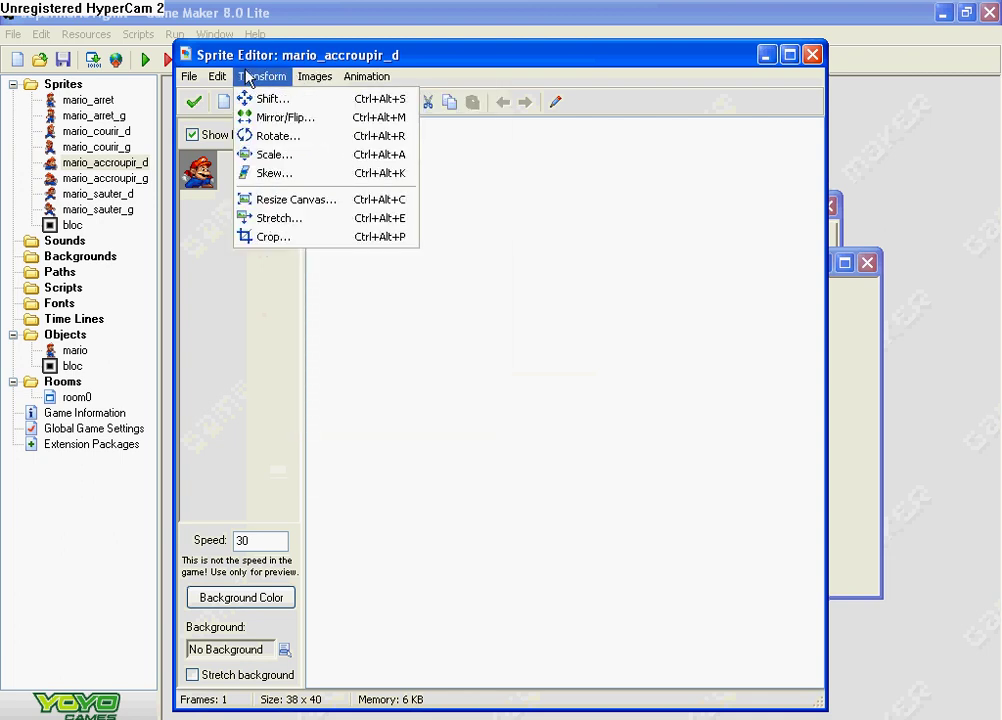
{"action": "left_click", "coordinate": [315, 201]}
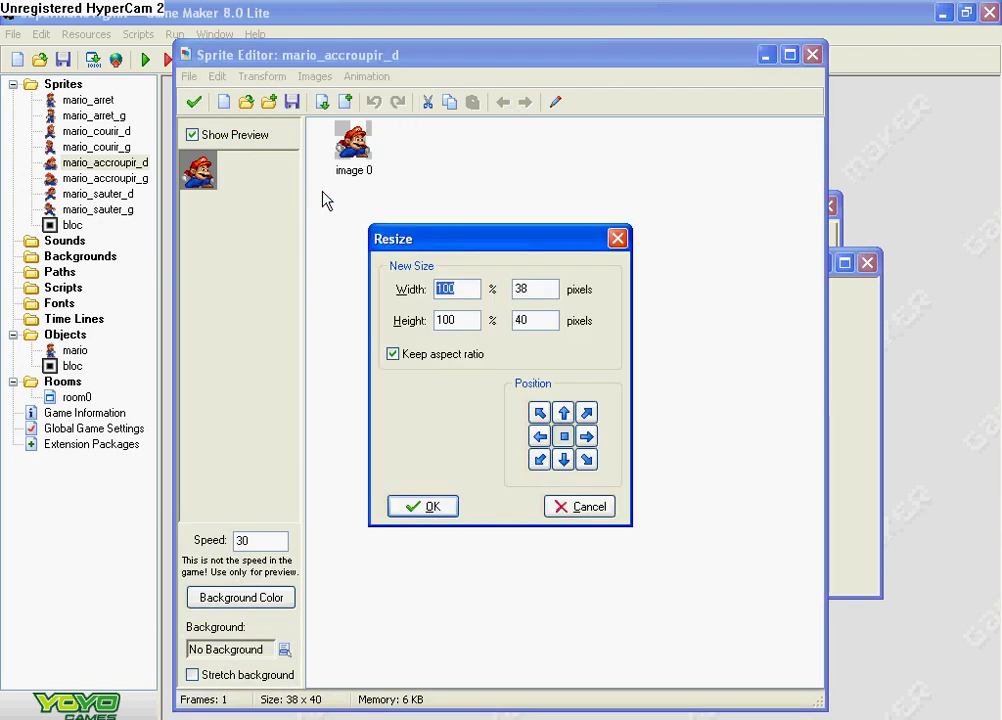
{"action": "left_click", "coordinate": [519, 320]}
{"action": "type", "text": "50"}
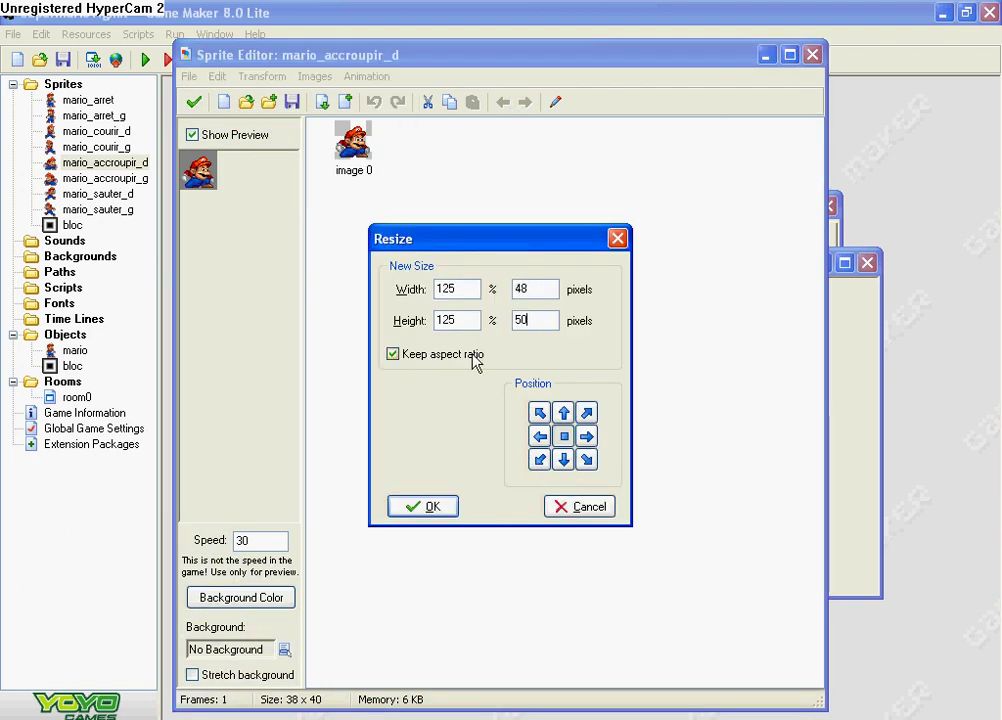
{"action": "left_click", "coordinate": [440, 506]}
- Try resizing the mario_accroupir_d canvas to a height of 50 pixels with Keep aspect ratio off, and undo the resize
{"action": "left_click", "coordinate": [262, 78]}
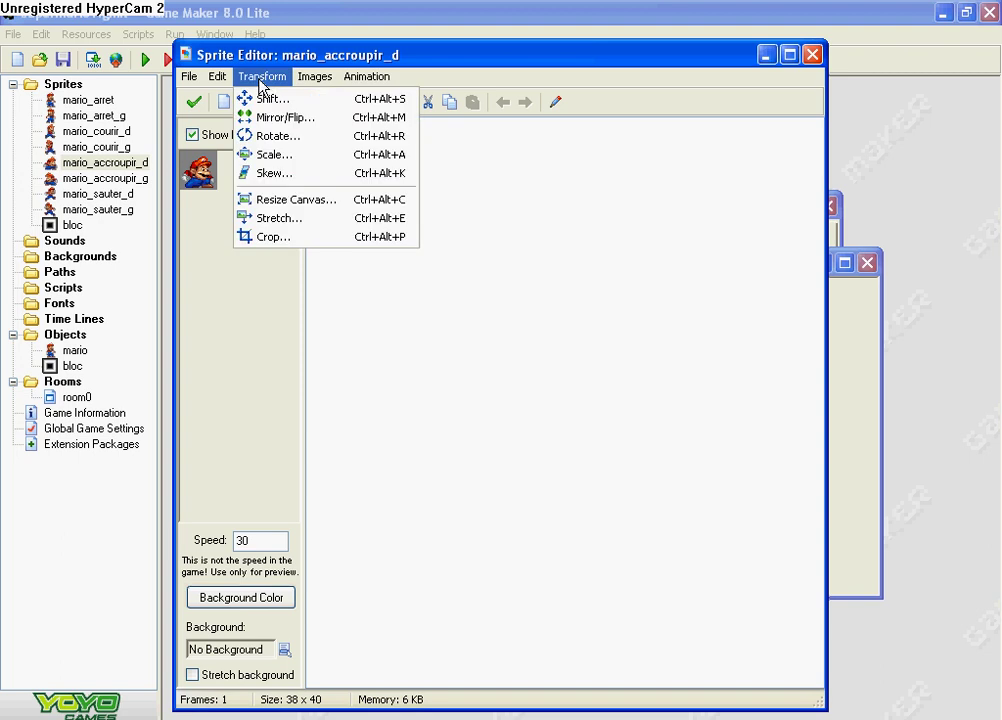
{"action": "left_click", "coordinate": [372, 204]}
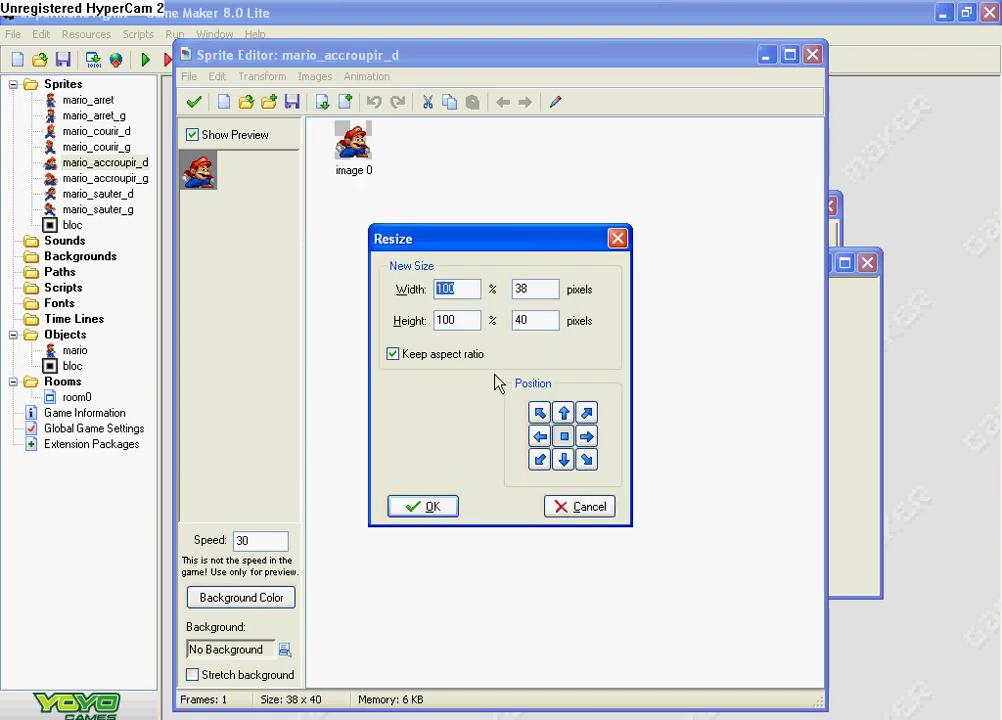
{"action": "left_click", "coordinate": [393, 354]}
{"action": "left_click_drag", "start_coordinate": [539, 322], "coordinate": [476, 321]}
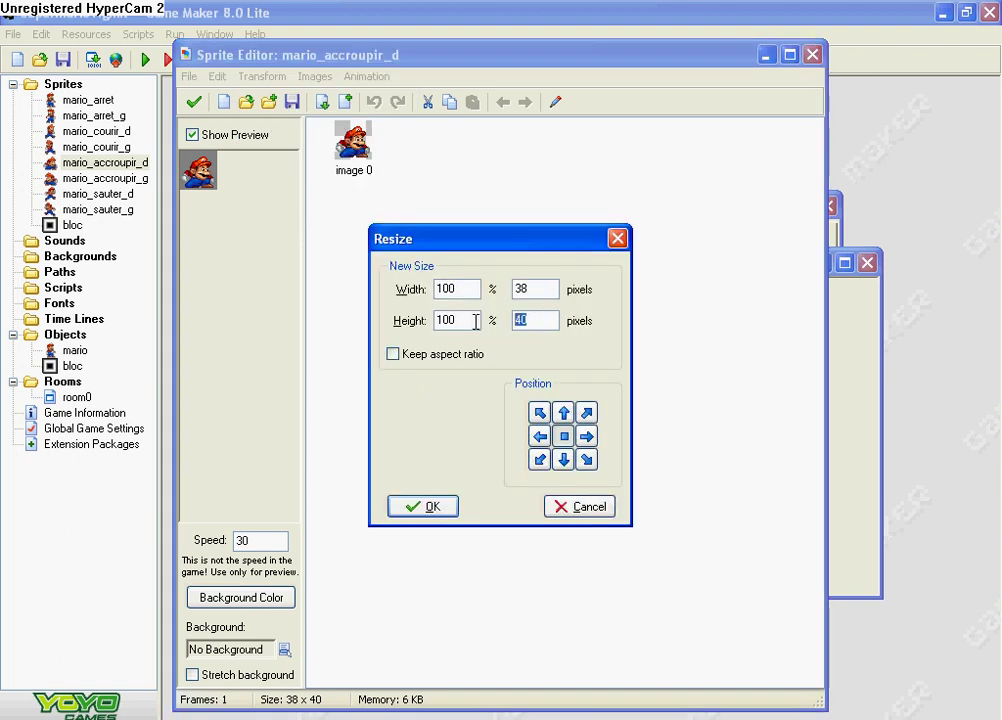
{"action": "type", "text": "50"}
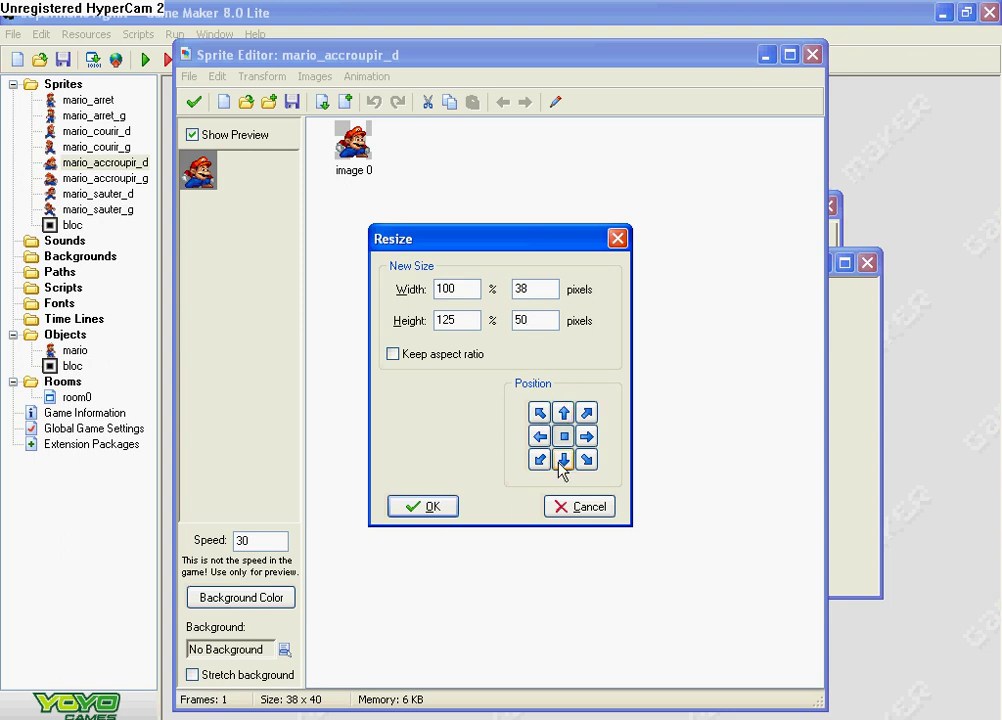
{"action": "left_click", "coordinate": [412, 510]}
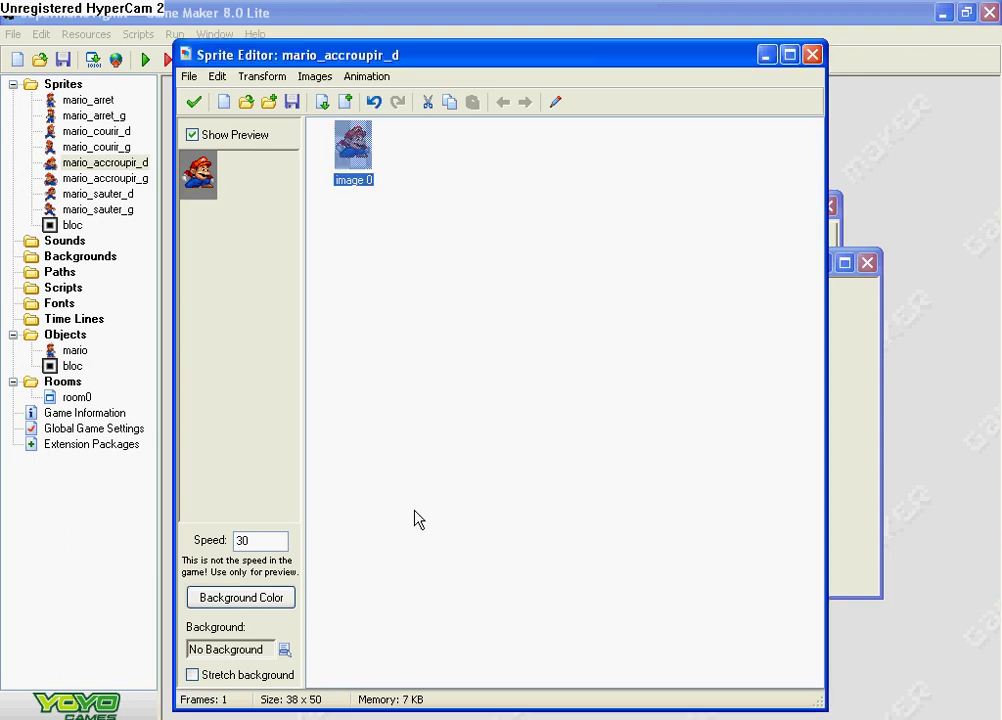
{"action": "left_click", "coordinate": [376, 103]}
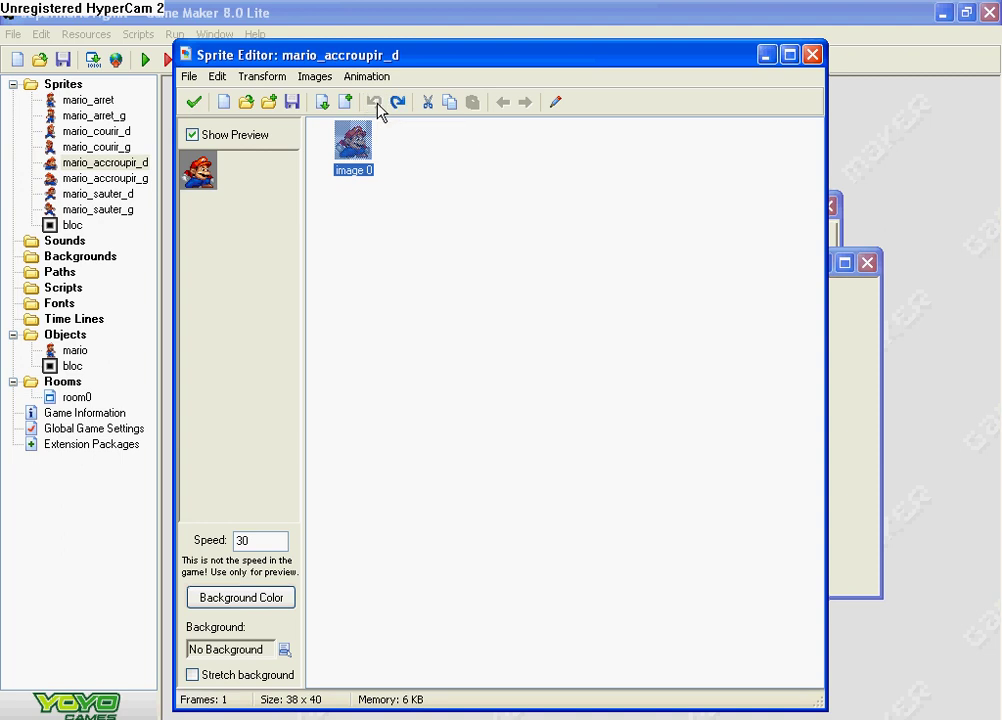
- Resize the mario_accroupir_d canvas to 50 pixels high with the image anchored at the bottom centre, and save the sprite
{"action": "left_click", "coordinate": [262, 76]}
{"action": "left_click", "coordinate": [299, 220]}
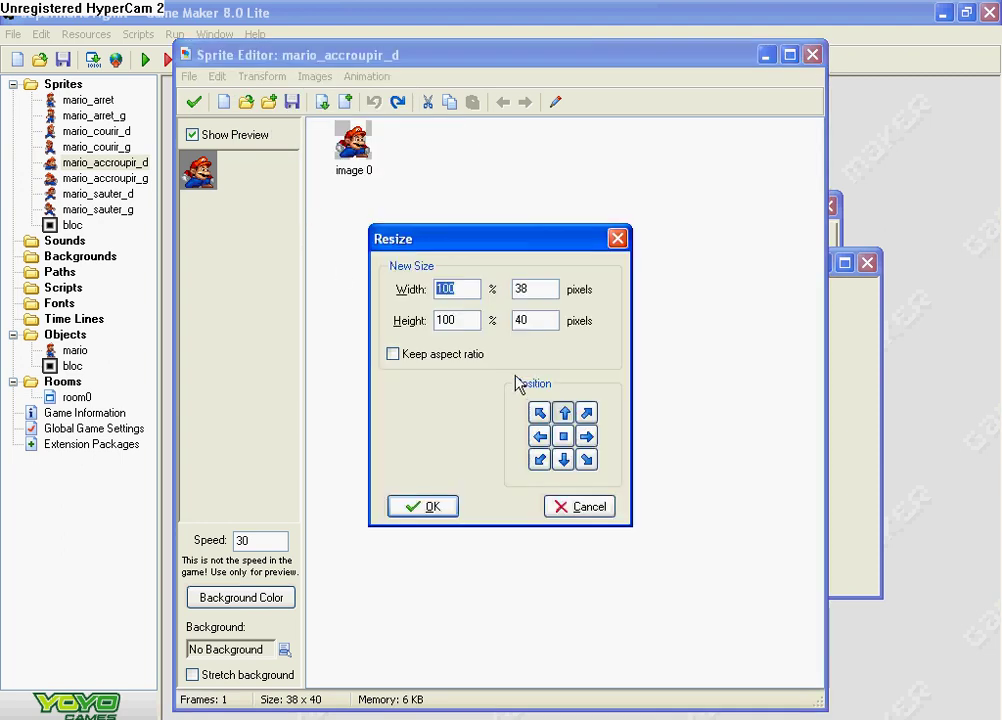
{"action": "double_click", "coordinate": [534, 320]}
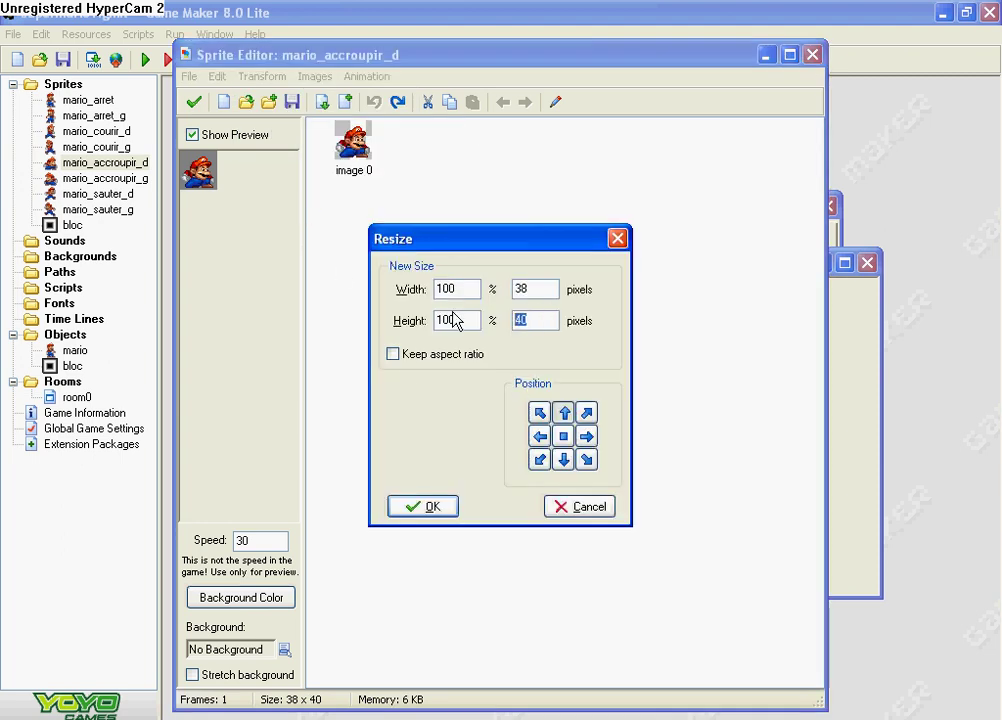
{"action": "type", "text": "50"}
{"action": "left_click", "coordinate": [564, 460]}
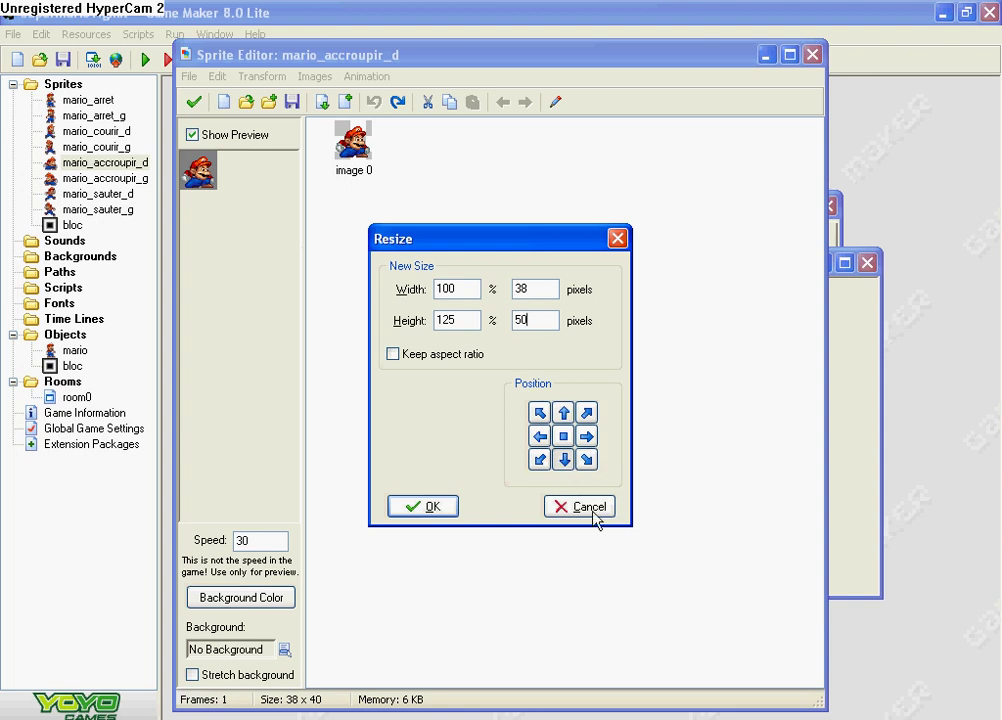
{"action": "left_click", "coordinate": [428, 508]}
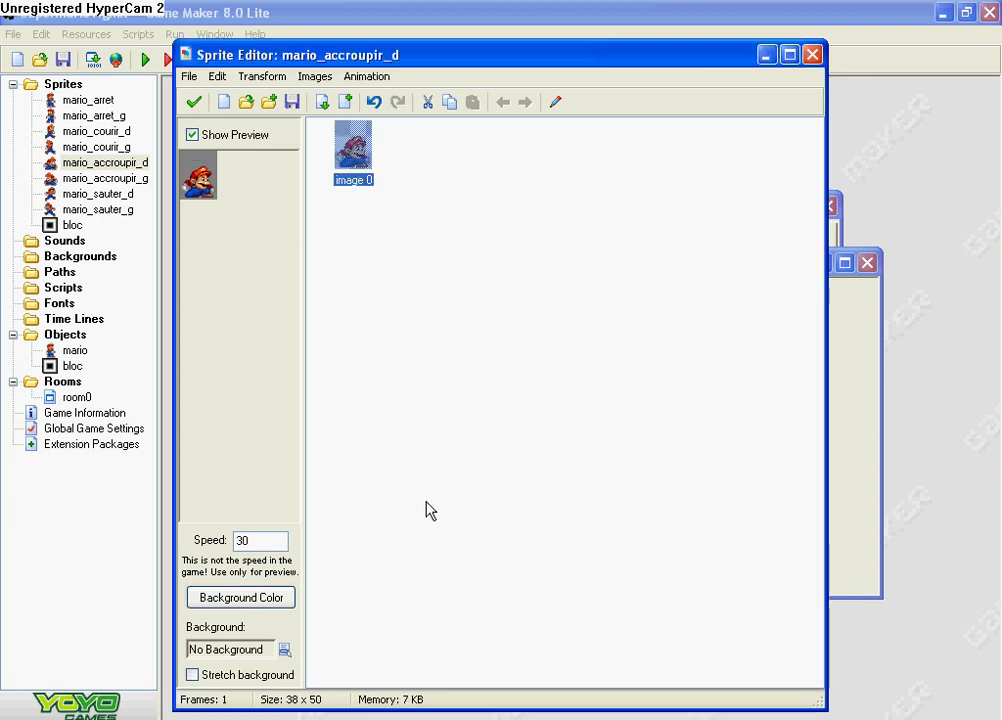
{"action": "left_click", "coordinate": [429, 351]}
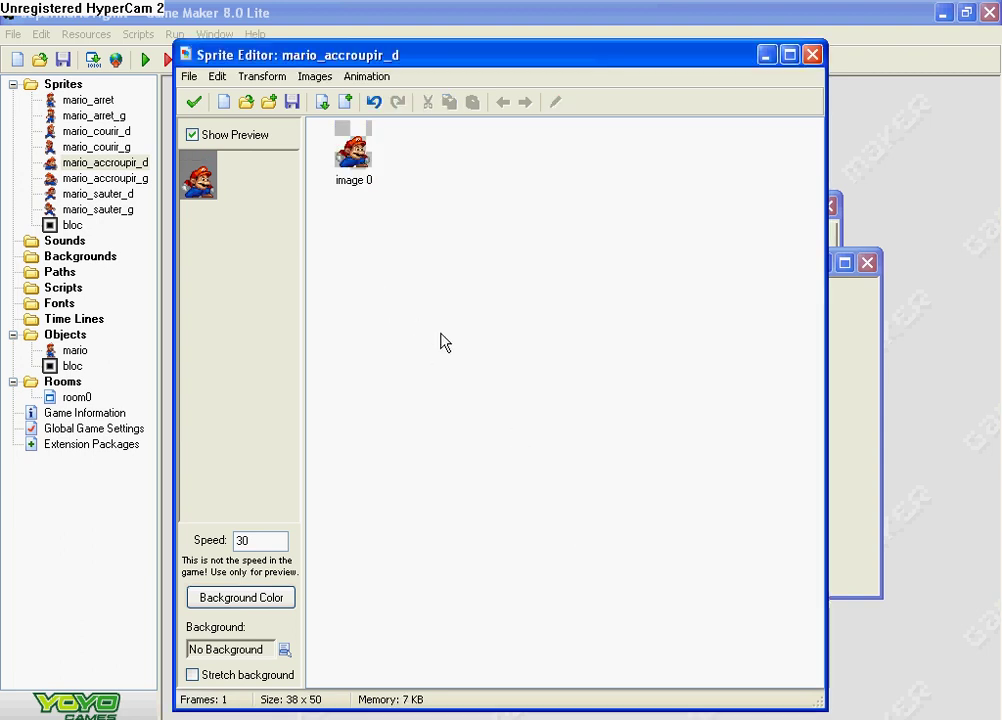
{"action": "left_click", "coordinate": [194, 102]}
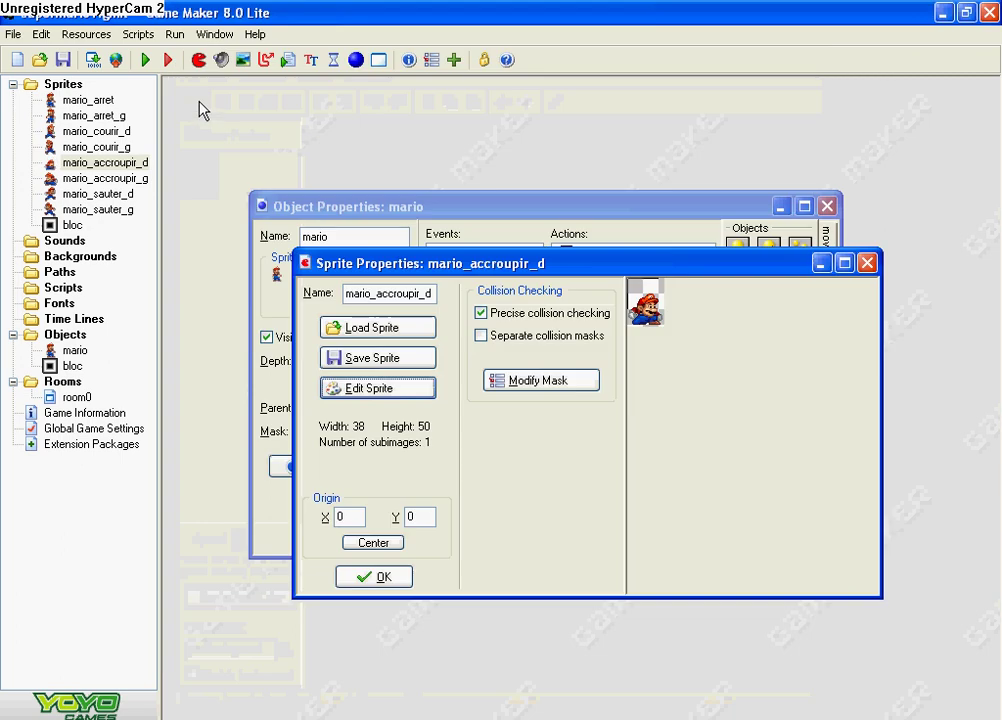
{"action": "left_click", "coordinate": [381, 578]}
- Resize the mario_accroupir_g canvas to 50 pixels high with the image kept at the bottom centre, and save the sprite
{"action": "double_click", "coordinate": [118, 180]}
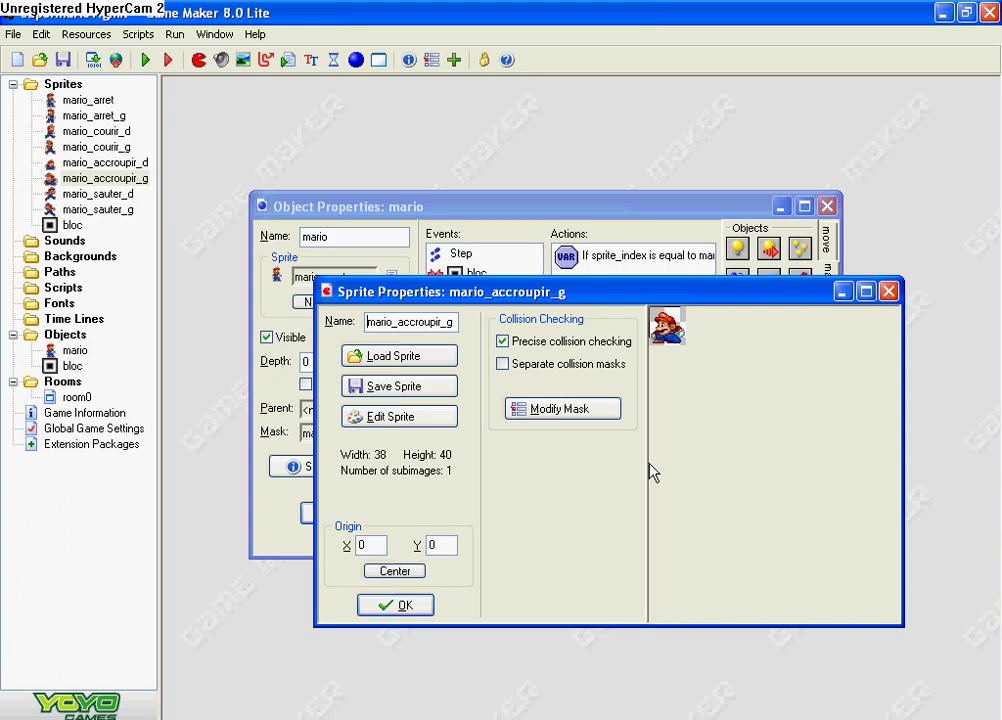
{"action": "left_click", "coordinate": [430, 418]}
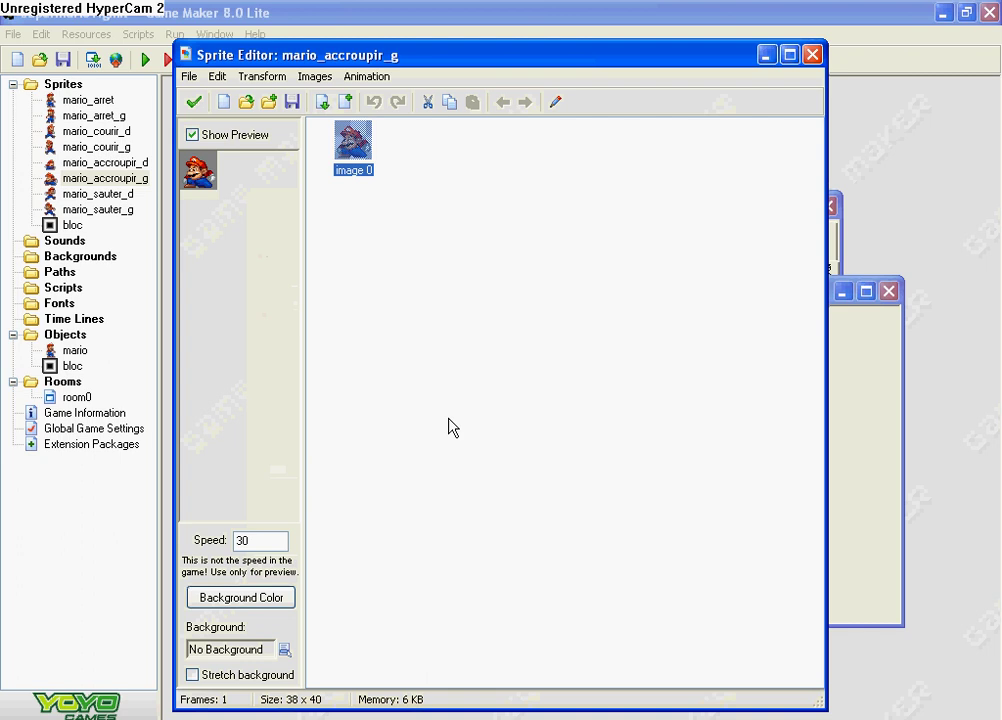
{"action": "left_click", "coordinate": [272, 79]}
{"action": "left_click", "coordinate": [320, 200]}
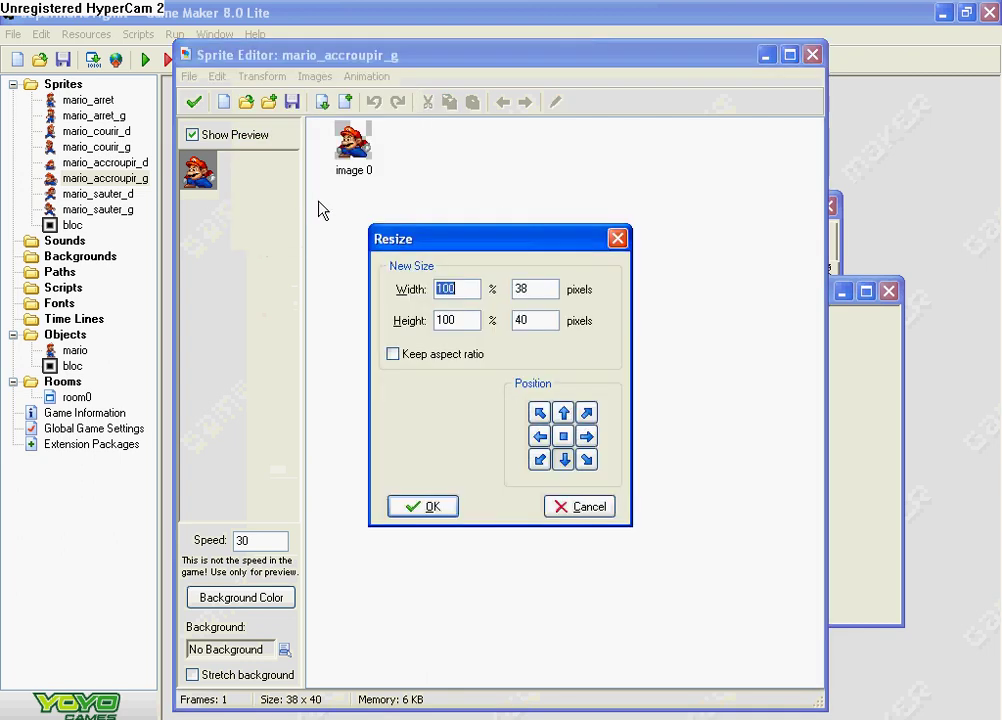
{"action": "key", "text": "Tab"}
{"action": "key", "text": "Tab"}
{"action": "key", "text": "Tab"}
{"action": "type", "text": "50"}
{"action": "left_click", "coordinate": [421, 505]}
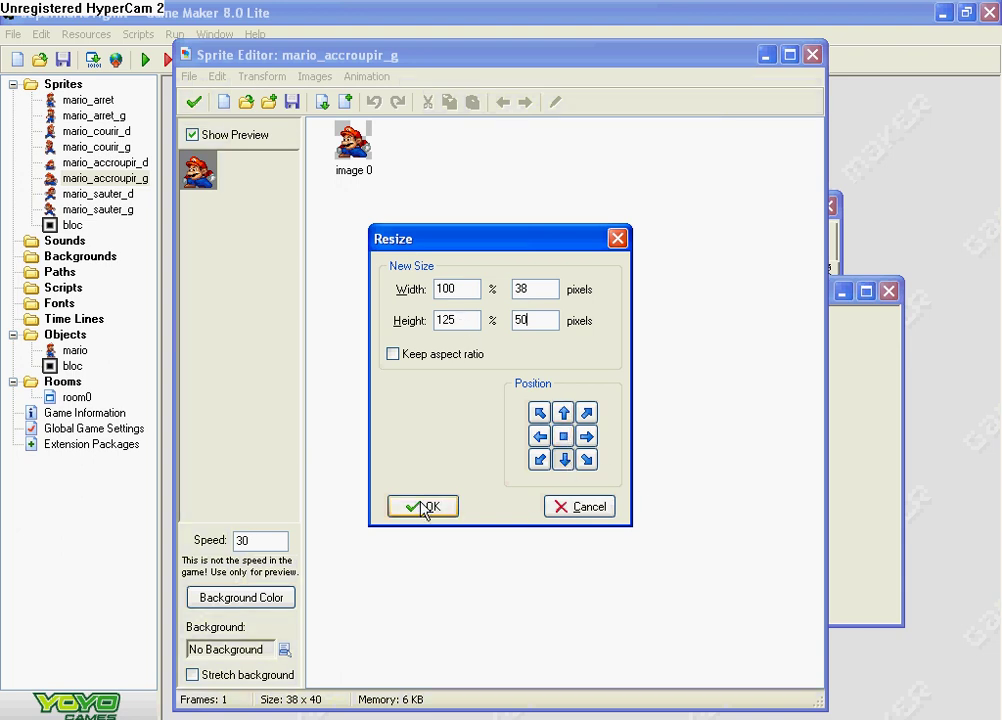
{"action": "left_click", "coordinate": [196, 103]}
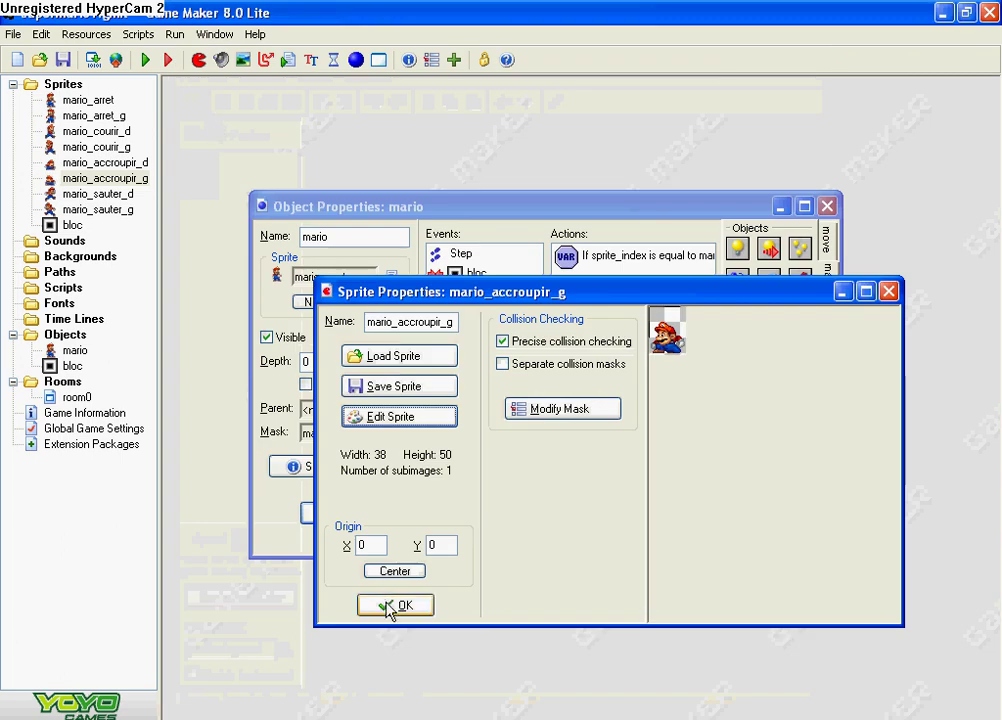
{"action": "left_click", "coordinate": [394, 605]}
- Run the game to test Mario moving left and right and crouching on a block, and close it
{"action": "key", "text": "F5"}
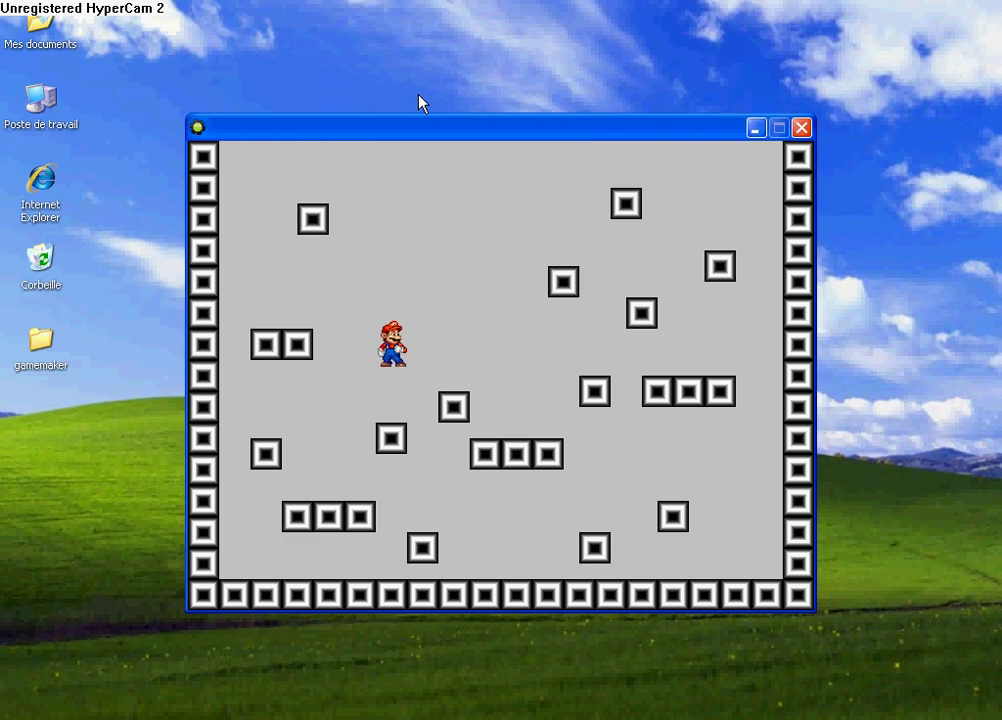
{"action": "key", "text": "Left"}
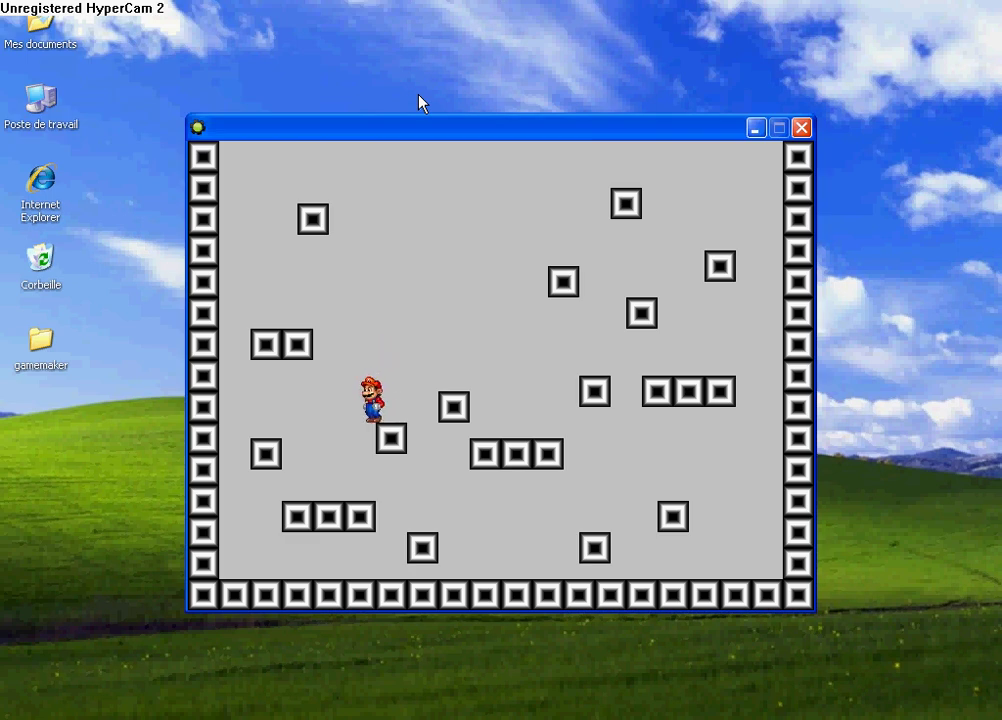
{"action": "key", "text": "Right"}
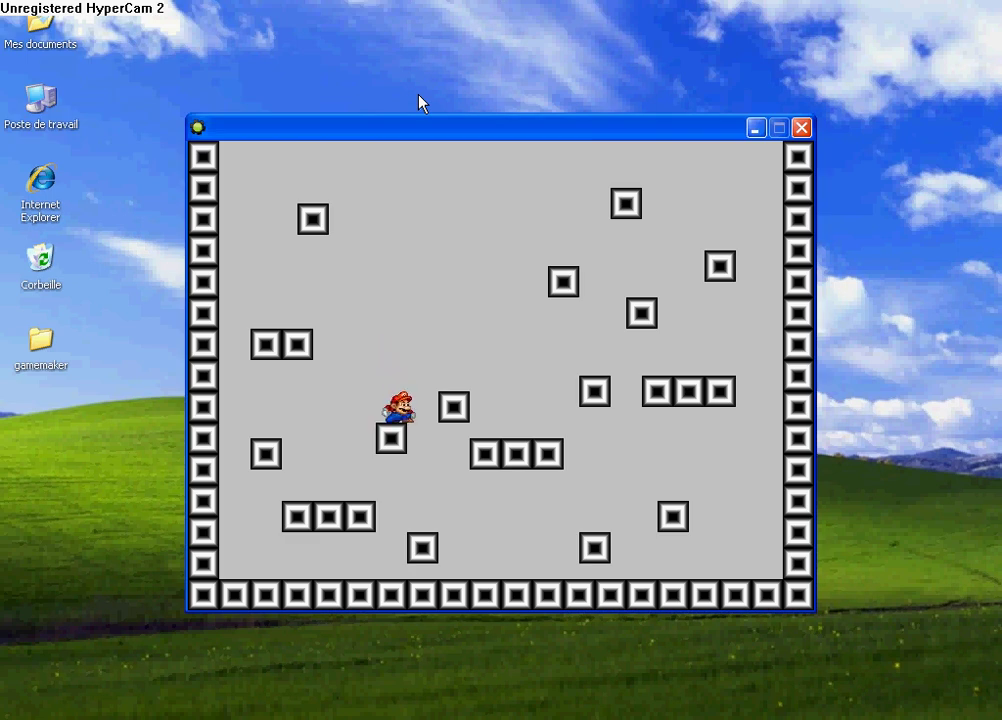
{"action": "left_click", "coordinate": [801, 127]}
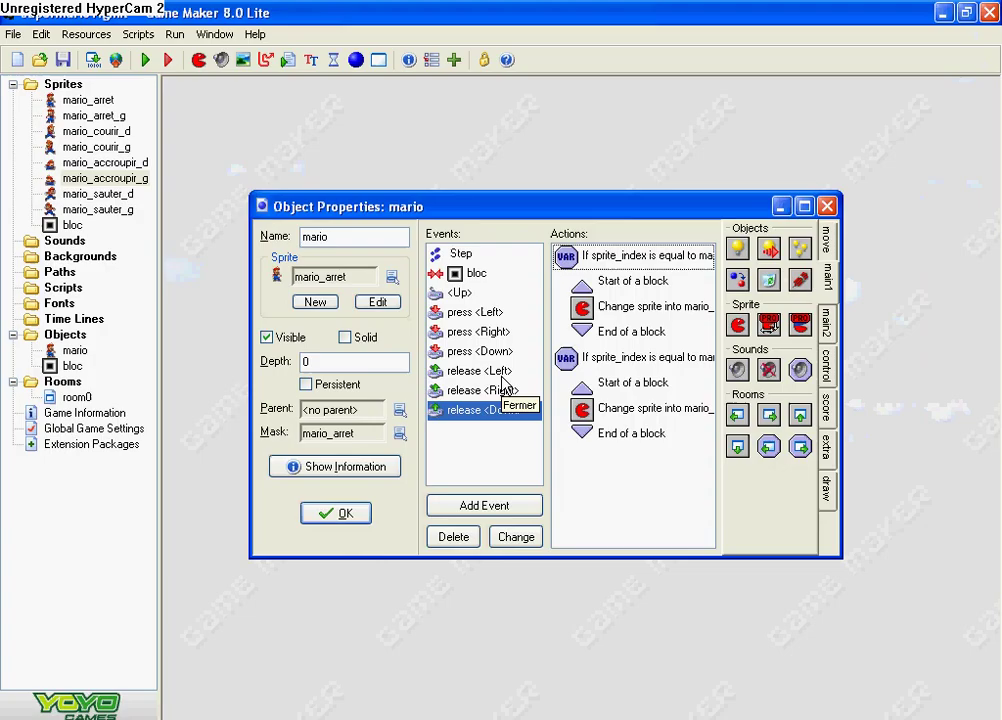